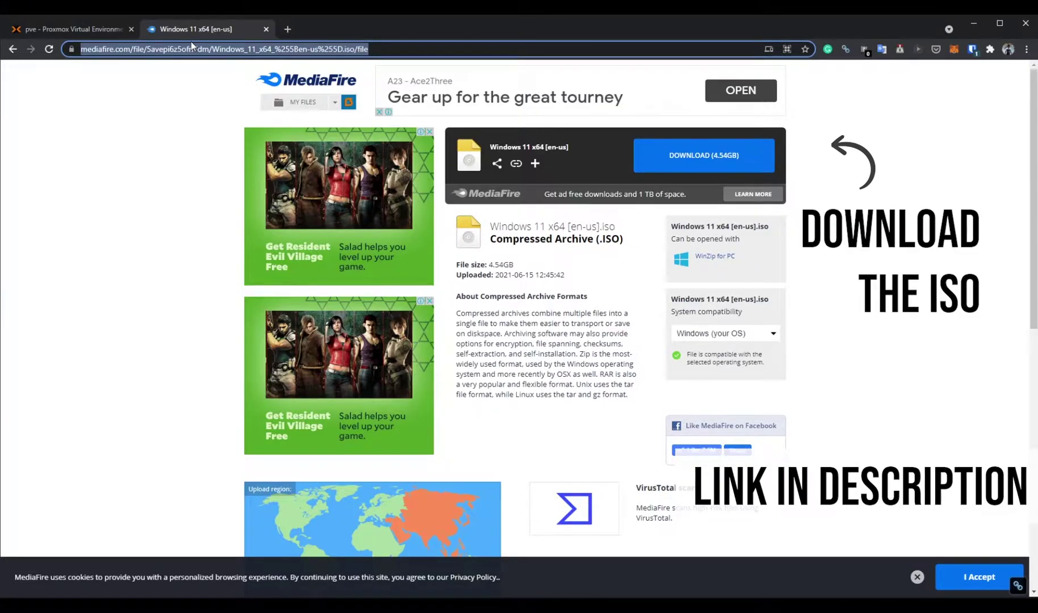
Start downloading the 4.54 GB Windows 11 x64 ISO from MediaFire.
{"action": "left_click", "coordinate": [753, 176]}
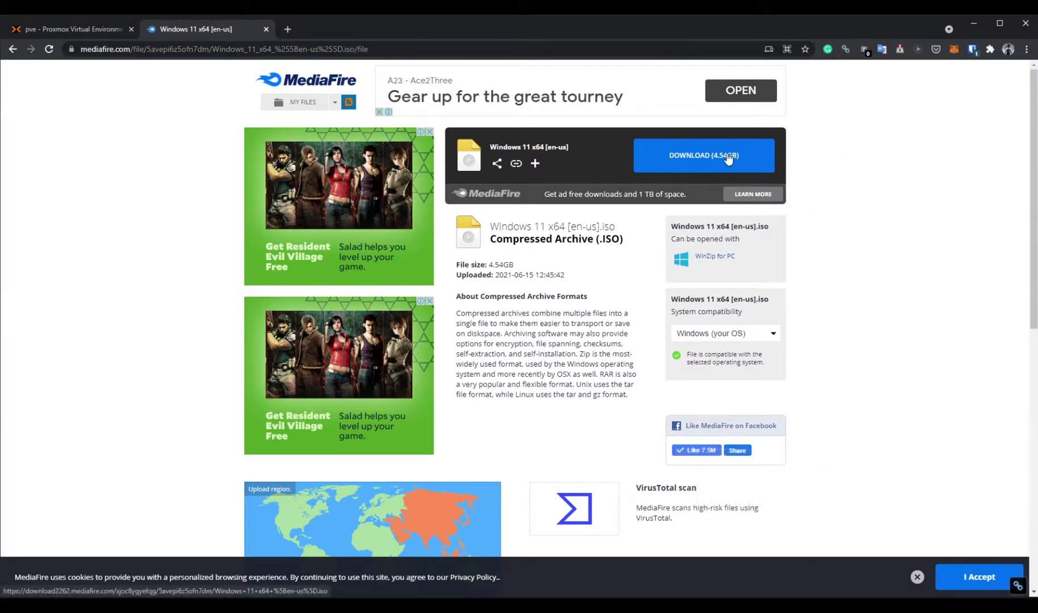
{"action": "left_click", "coordinate": [729, 159]}
{"action": "left_click", "coordinate": [789, 79]}
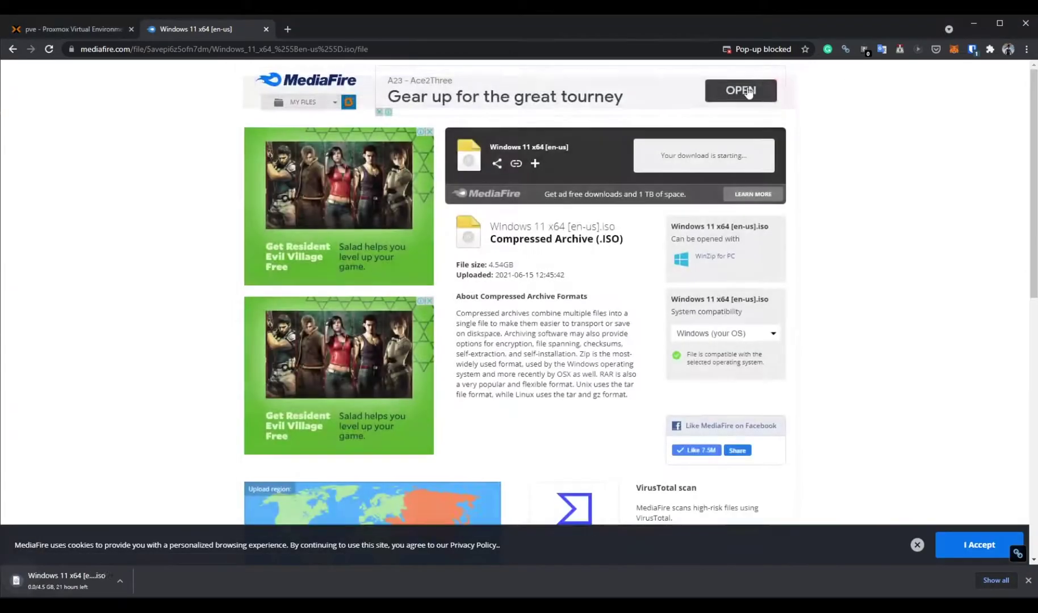
Cancel the ISO download from Chrome's download bar and switch back to the pve Proxmox tab.
{"action": "left_click", "coordinate": [120, 581]}
{"action": "left_click", "coordinate": [127, 566]}
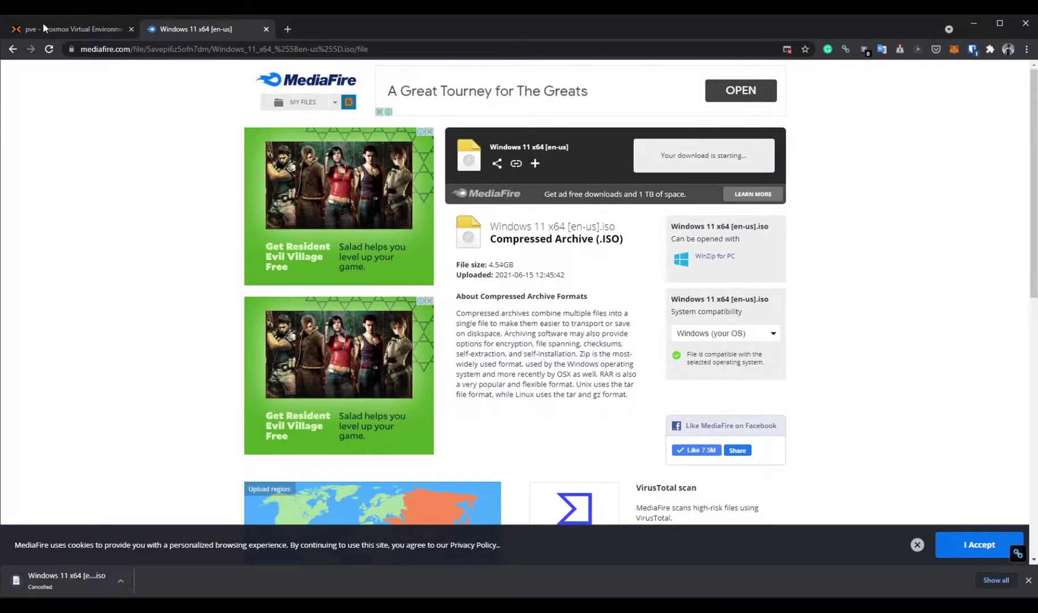
{"action": "left_click", "coordinate": [40, 24]}
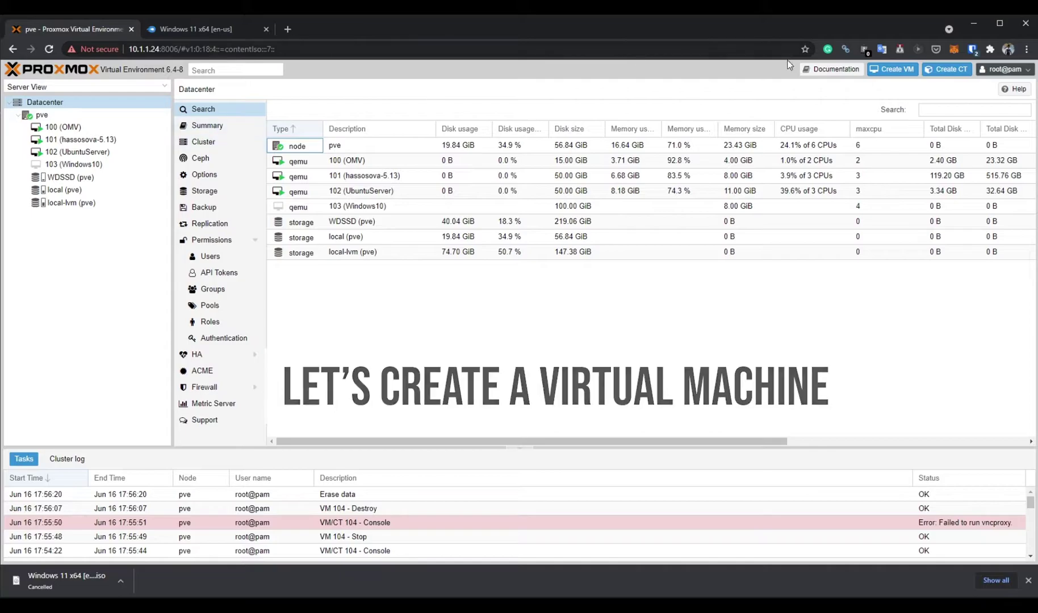
Upload the Windows 11 x64 ISO from Downloads to WDSSD (pve) ISO Images.
{"action": "left_click", "coordinate": [70, 177]}
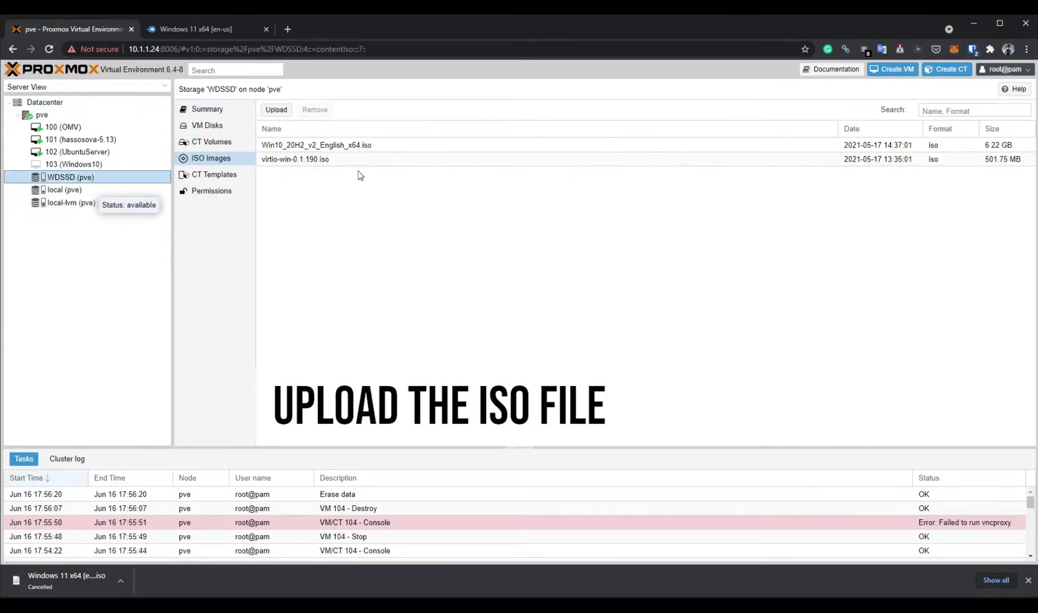
{"action": "left_click", "coordinate": [277, 110]}
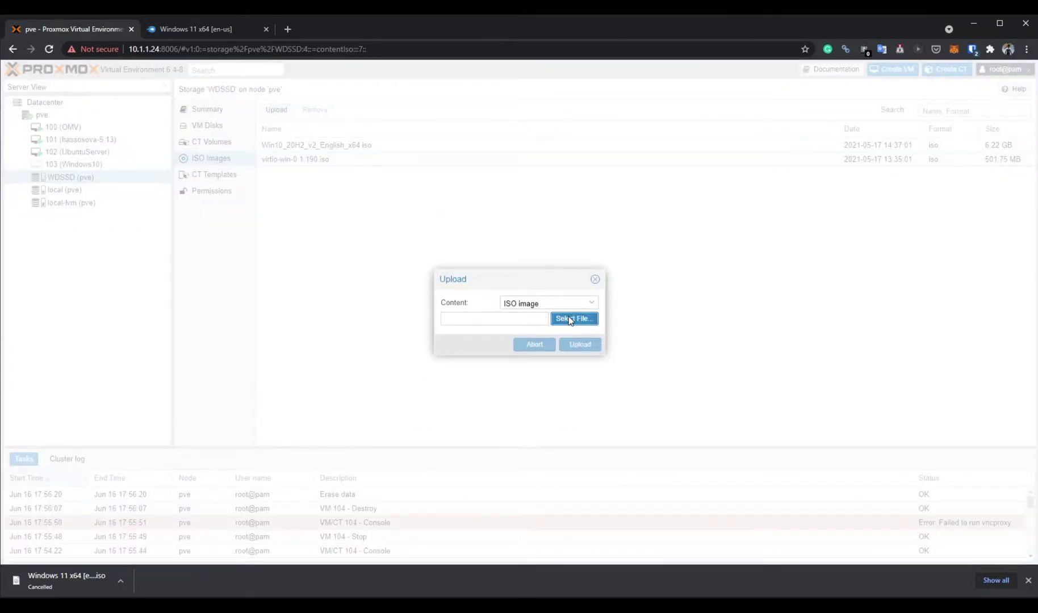
{"action": "left_click", "coordinate": [571, 319]}
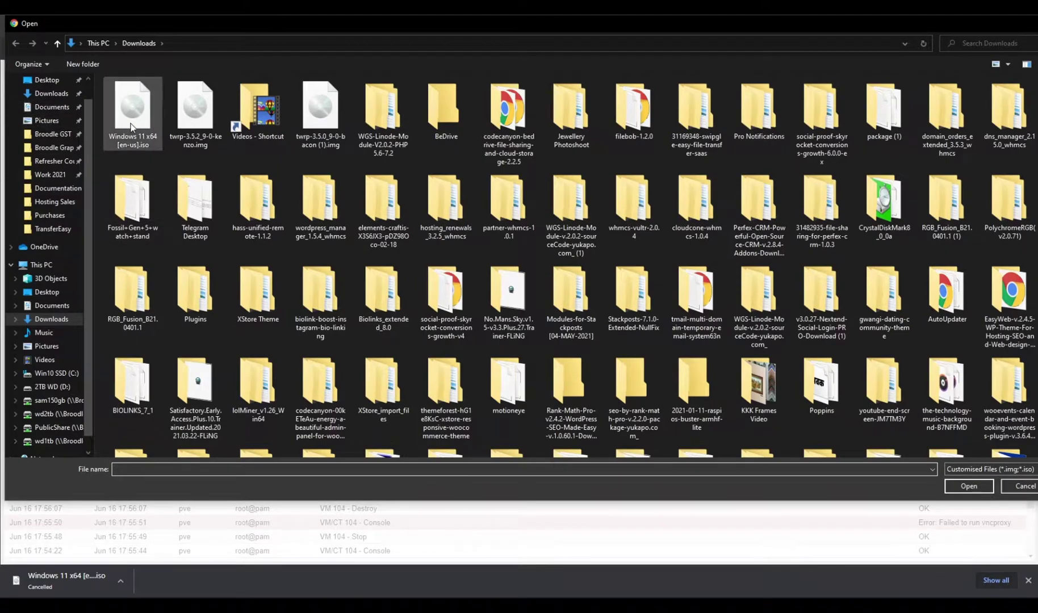
{"action": "double_click", "coordinate": [131, 126]}
{"action": "left_click", "coordinate": [591, 347]}
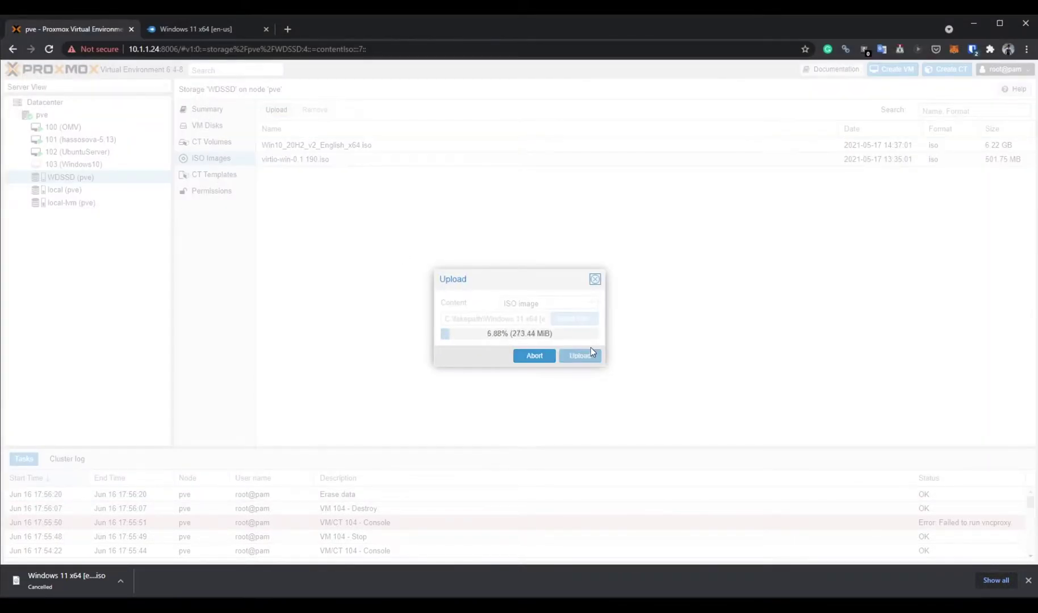
Close the download bar and MediaFire tab, then check the uploaded Windows 11 ISO is listed.
{"action": "left_click", "coordinate": [1028, 580]}
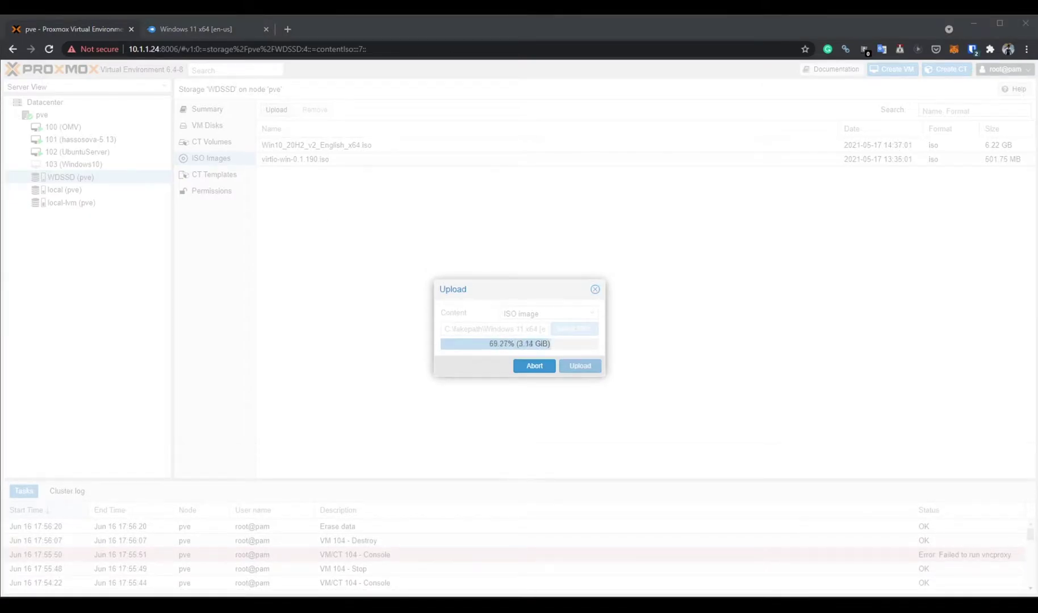
{"action": "left_click", "coordinate": [265, 29]}
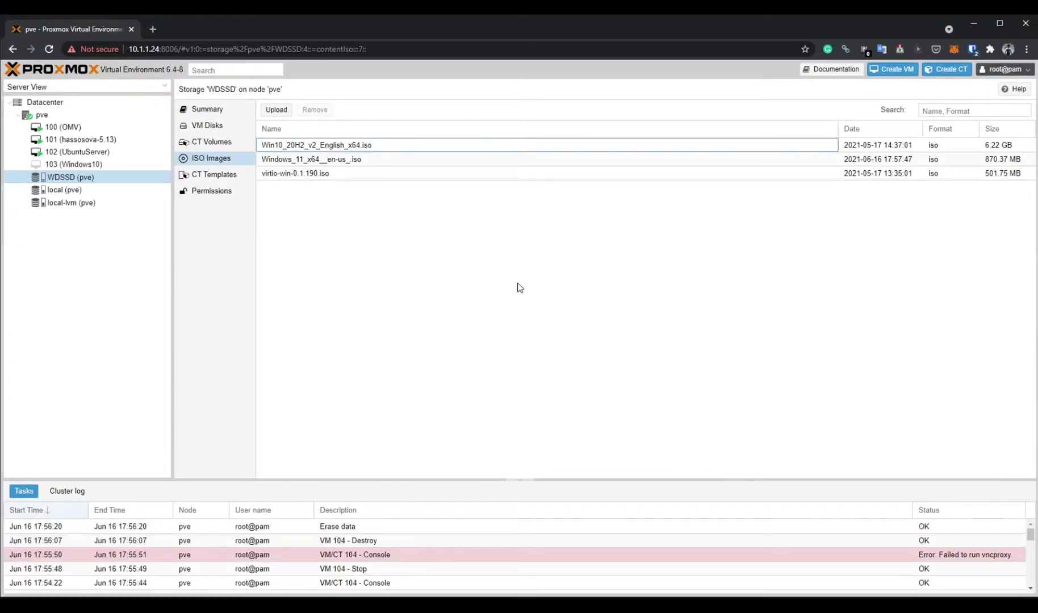
{"action": "left_click", "coordinate": [295, 159]}
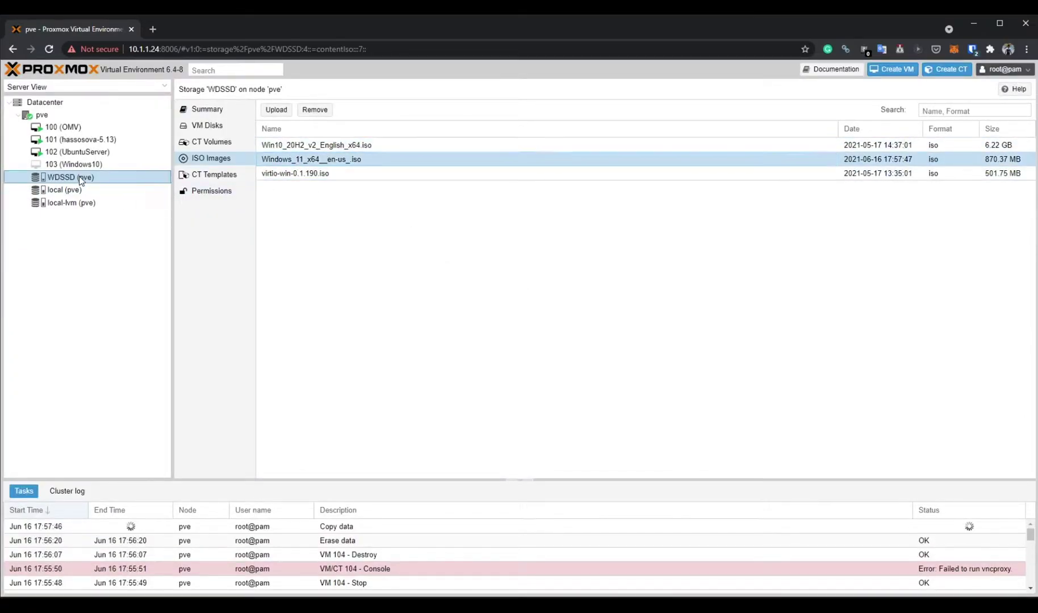
{"action": "left_click", "coordinate": [909, 69]}
Name the new VM Windows11, using the Windows 11 ISO and Microsoft Windows guest type.
{"action": "left_click", "coordinate": [428, 270]}
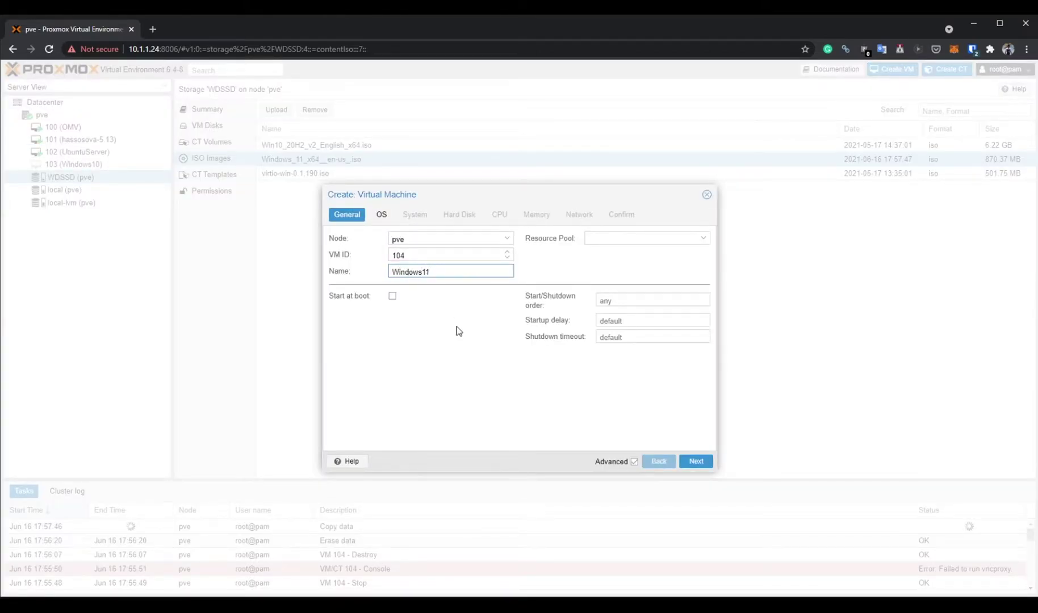
{"action": "type", "text": "Windows11"}
{"action": "left_click", "coordinate": [696, 461]}
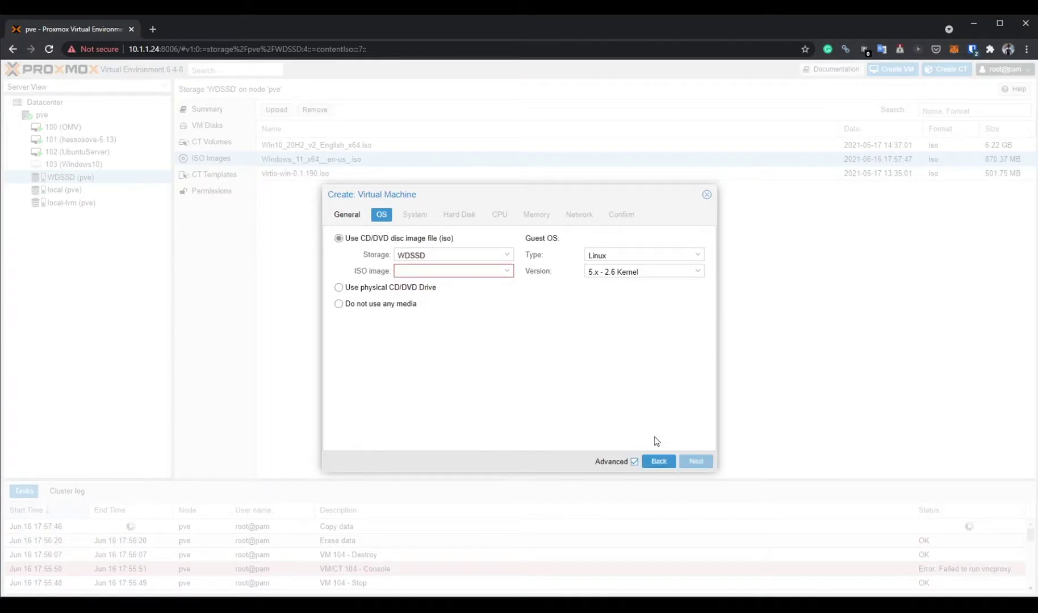
{"action": "left_click", "coordinate": [453, 273]}
{"action": "left_click", "coordinate": [446, 331]}
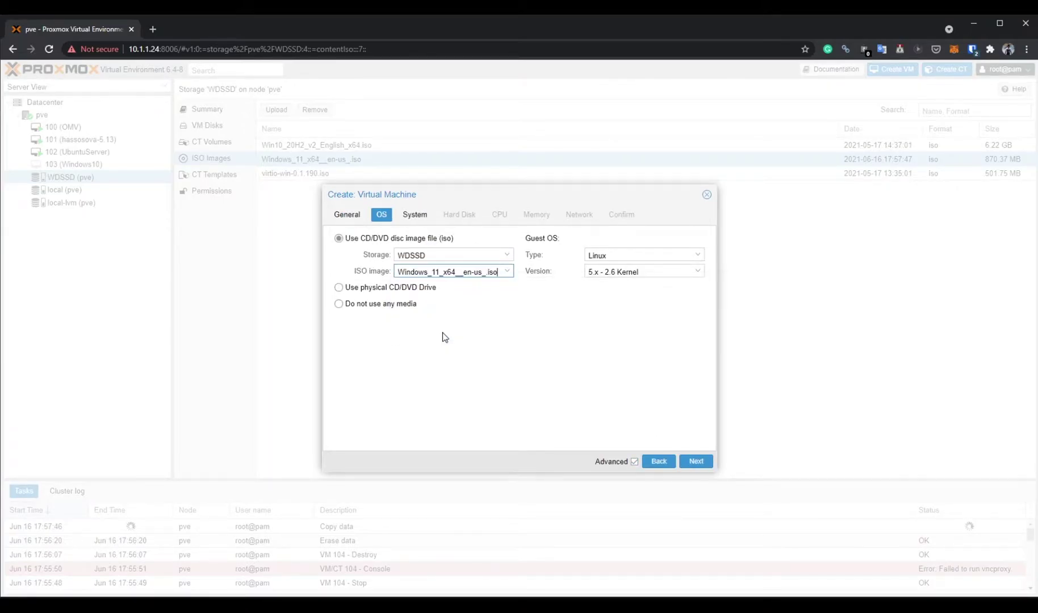
{"action": "left_click", "coordinate": [619, 258]}
{"action": "left_click", "coordinate": [636, 282]}
{"action": "left_click", "coordinate": [681, 273]}
{"action": "left_click", "coordinate": [654, 285]}
Keep default system settings and place the 40G hard disk on WDSSD storage.
{"action": "left_click", "coordinate": [691, 463]}
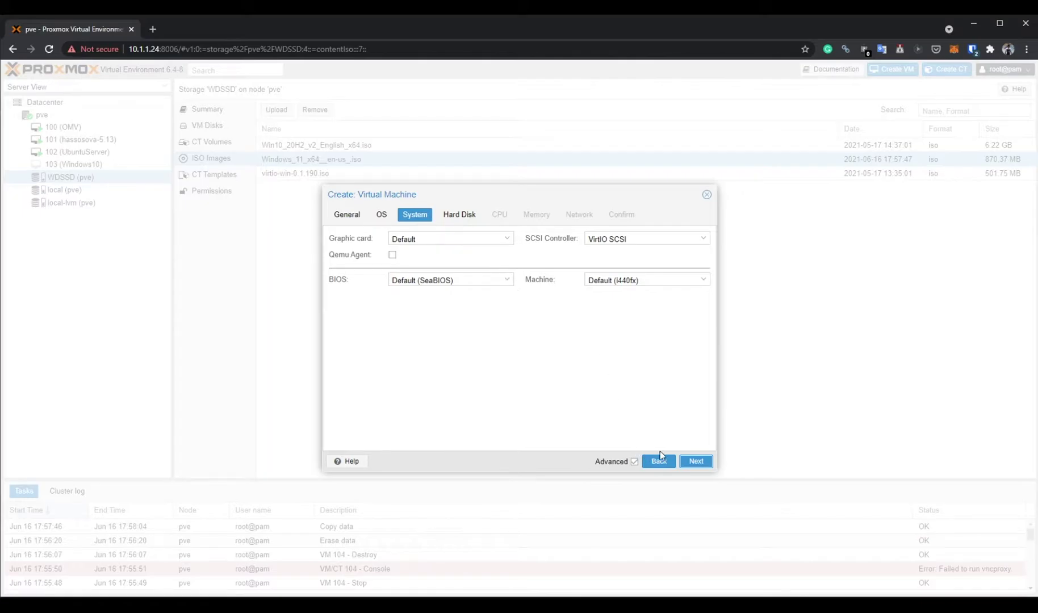
{"action": "left_click", "coordinate": [697, 462]}
{"action": "left_click_drag", "start_coordinate": [437, 276], "coordinate": [303, 265]}
{"action": "left_click", "coordinate": [511, 257]}
{"action": "left_click", "coordinate": [506, 258]}
{"action": "left_click", "coordinate": [504, 256]}
{"action": "left_click", "coordinate": [423, 290]}
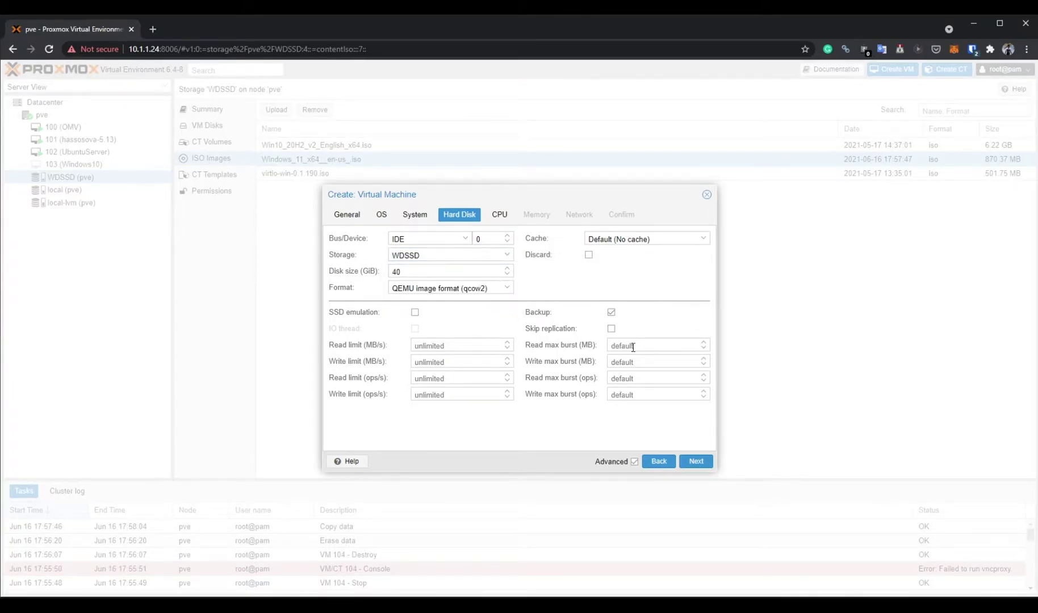
Give the VM 3 cores and 6144 MiB memory with a 2048 MiB minimum, then finish.
{"action": "left_click", "coordinate": [695, 461]}
{"action": "left_click", "coordinate": [507, 251]}
{"action": "left_click", "coordinate": [696, 461]}
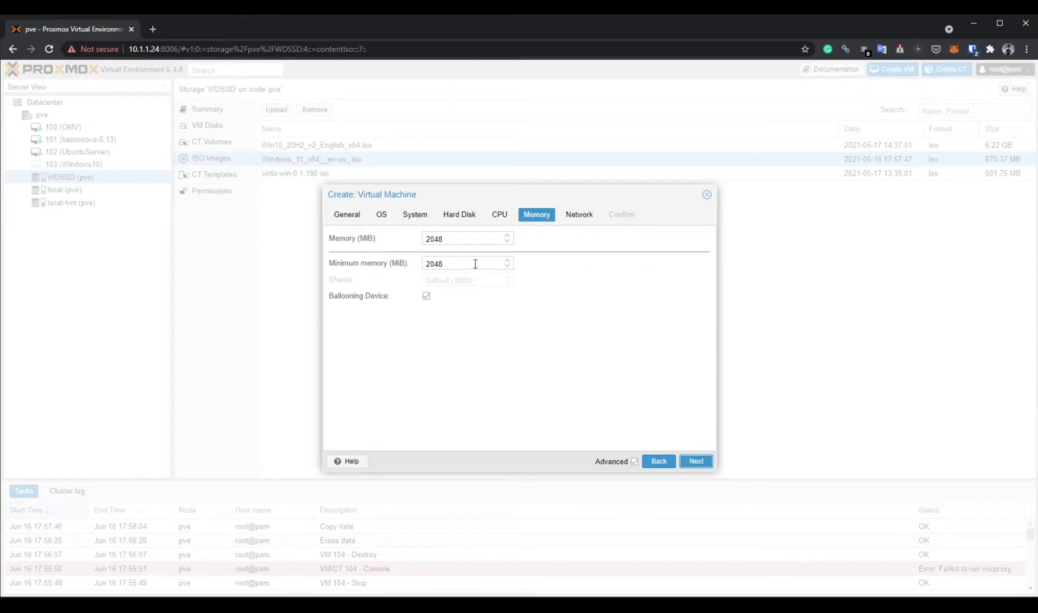
{"action": "double_click", "coordinate": [458, 242]}
{"action": "type", "text": "6144"}
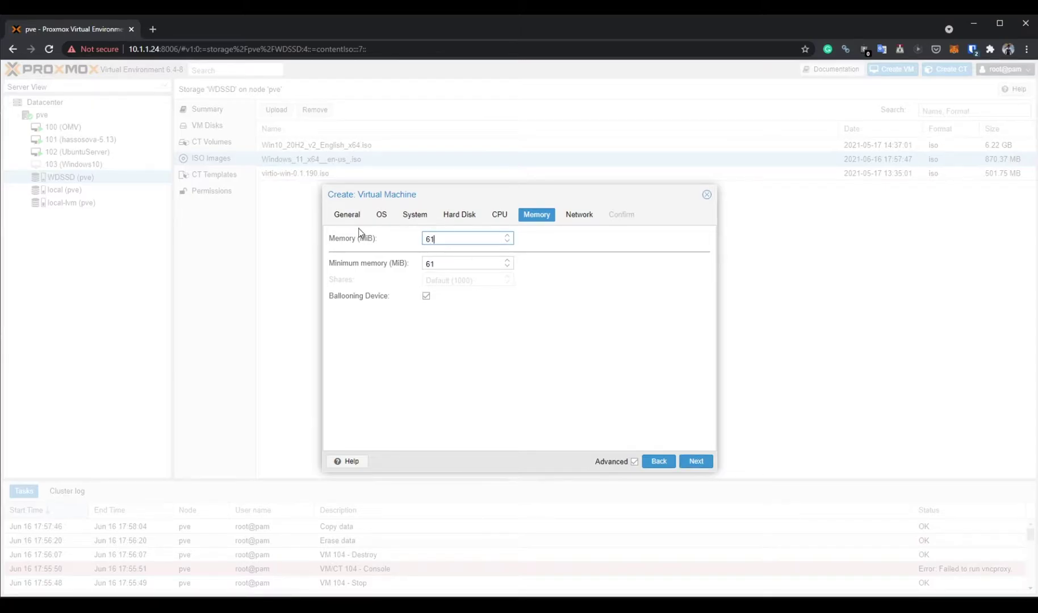
{"action": "key", "text": "Tab"}
{"action": "type", "text": "204"}
{"action": "left_click", "coordinate": [696, 461]}
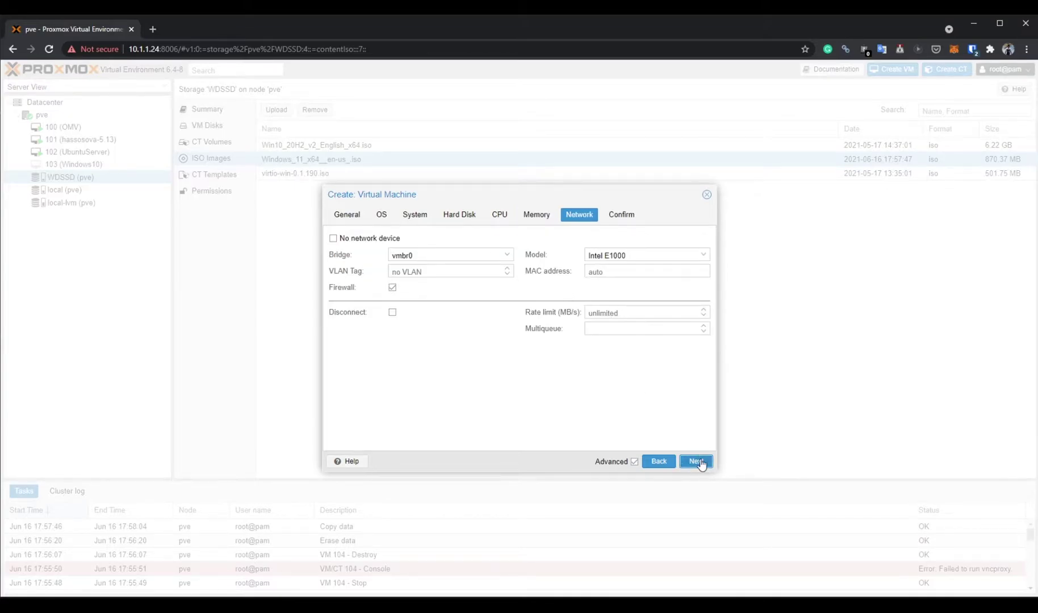
{"action": "left_click", "coordinate": [700, 462]}
{"action": "left_click", "coordinate": [706, 462]}
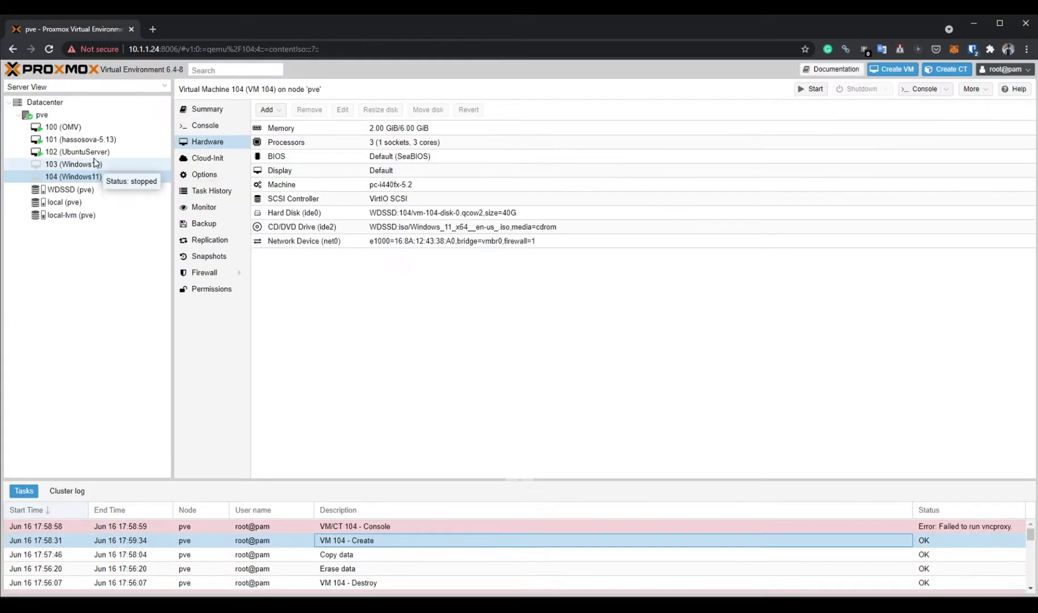
Start VM 104 (Windows11) and open its noVNC console to watch Windows boot.
{"action": "left_click", "coordinate": [810, 90]}
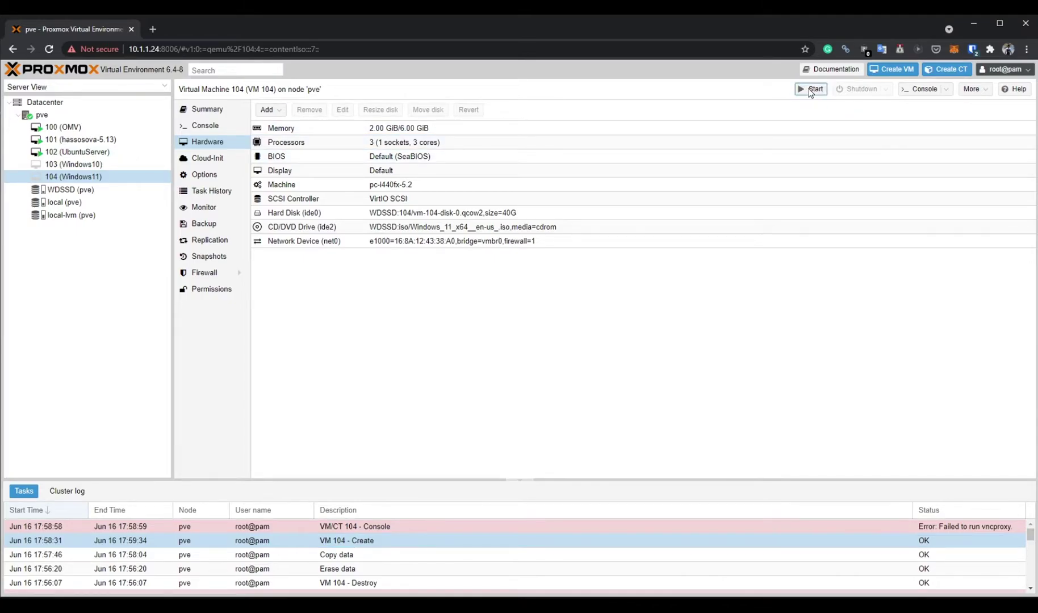
{"action": "left_click", "coordinate": [920, 89]}
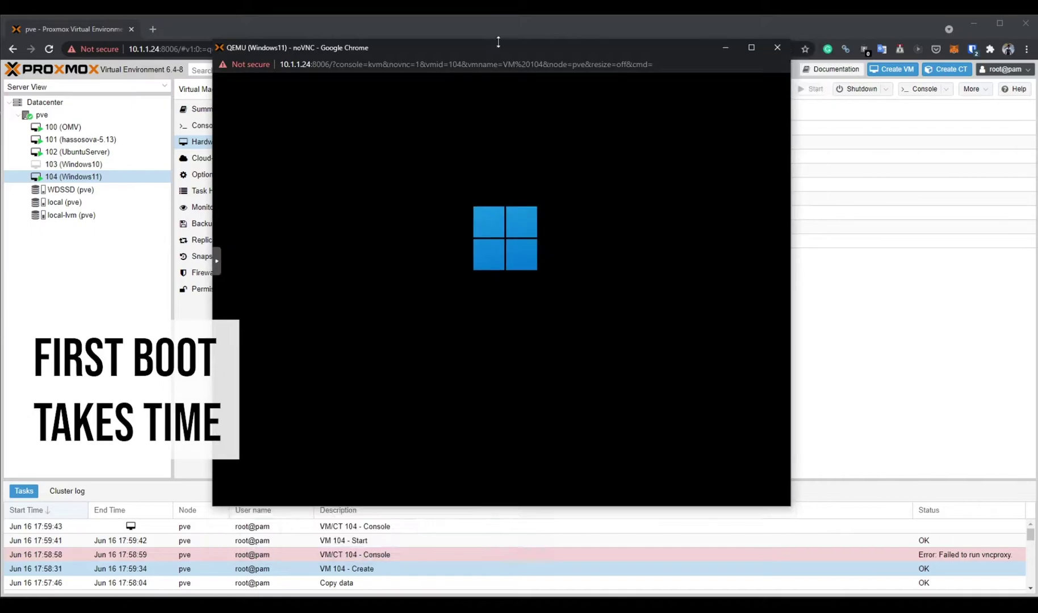
{"action": "left_click_drag", "start_coordinate": [359, 46], "coordinate": [370, 69]}
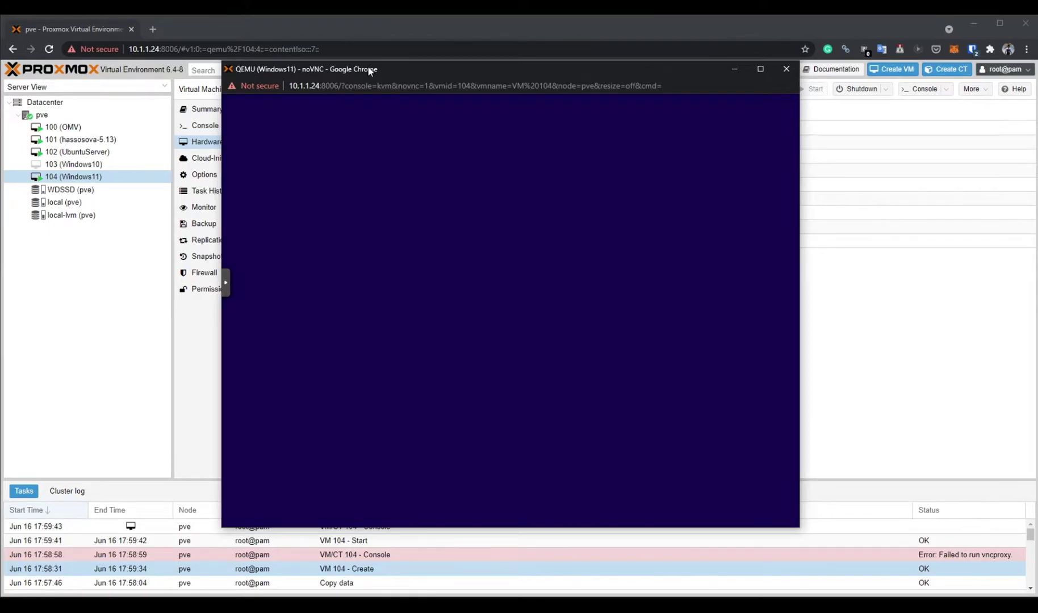
Begin Windows Setup without a product key and choose the Windows 11 Pro edition.
{"action": "left_click", "coordinate": [657, 406]}
{"action": "left_click", "coordinate": [526, 317]}
{"action": "left_click", "coordinate": [540, 409]}
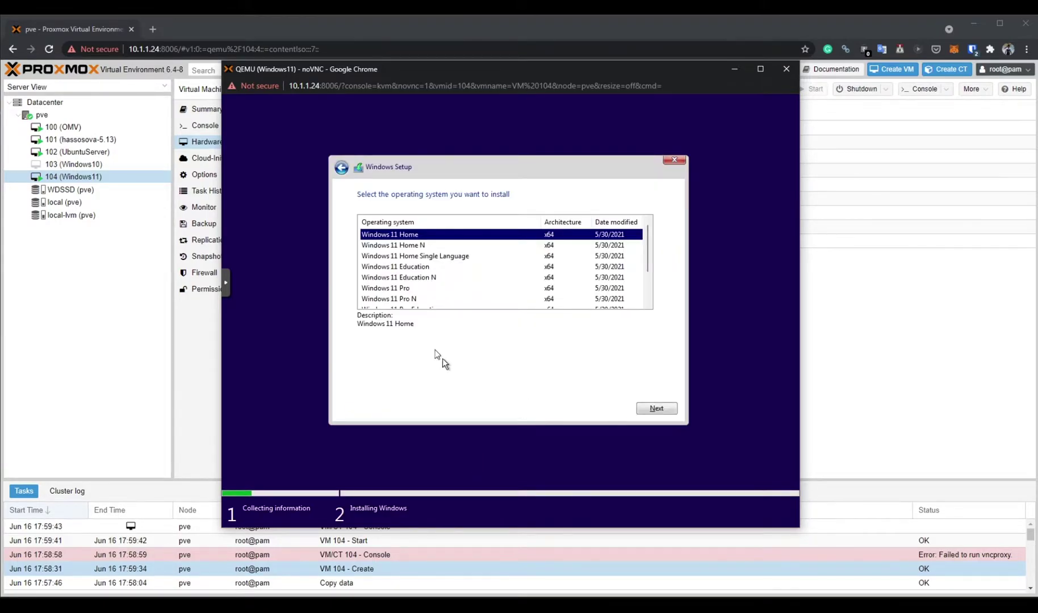
{"action": "left_click", "coordinate": [405, 279]}
{"action": "left_click", "coordinate": [406, 288]}
{"action": "scroll", "coordinate": [473, 278], "scroll_direction": "down", "scroll_amount": 2}
{"action": "scroll", "coordinate": [488, 296], "scroll_direction": "up", "scroll_amount": 2}
{"action": "key", "text": "Return"}
Accept the license, create a new partition in Custom install, and start installing Windows on it.
{"action": "left_click", "coordinate": [360, 387]}
{"action": "scroll", "coordinate": [568, 284], "scroll_direction": "down", "scroll_amount": 10}
{"action": "scroll", "coordinate": [568, 284], "scroll_direction": "down", "scroll_amount": 10}
{"action": "left_click", "coordinate": [657, 408]}
{"action": "left_click", "coordinate": [476, 318]}
{"action": "left_click", "coordinate": [590, 339]}
{"action": "left_click", "coordinate": [607, 357]}
{"action": "left_click", "coordinate": [586, 357]}
{"action": "key", "text": "alt+f"}
{"action": "left_click", "coordinate": [602, 358]}
{"action": "left_click", "coordinate": [658, 409]}
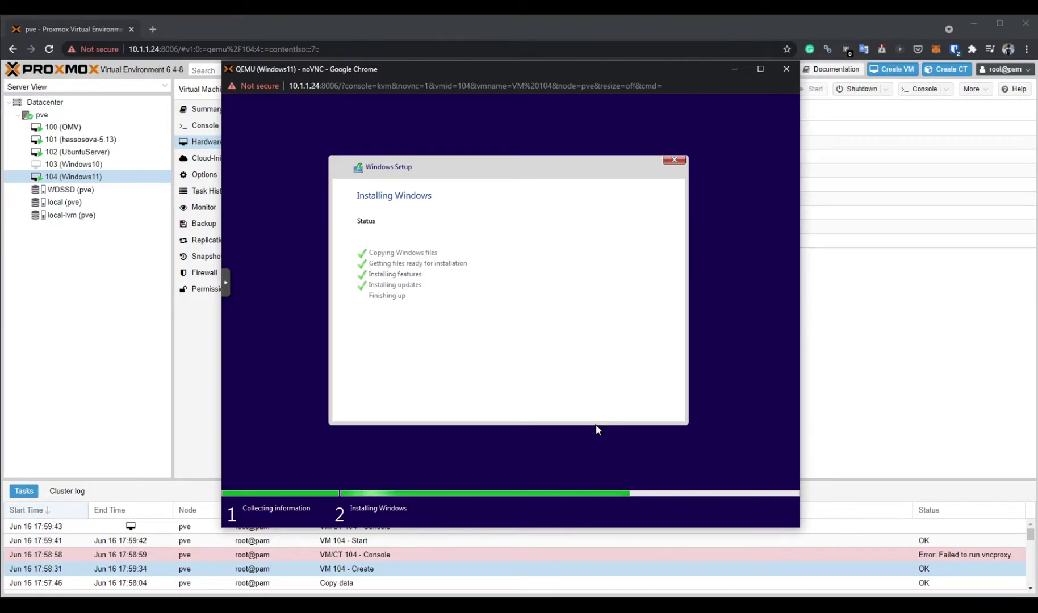
Choose Restart now so the finished installation boots into the out-of-box setup.
{"action": "left_click", "coordinate": [625, 410]}
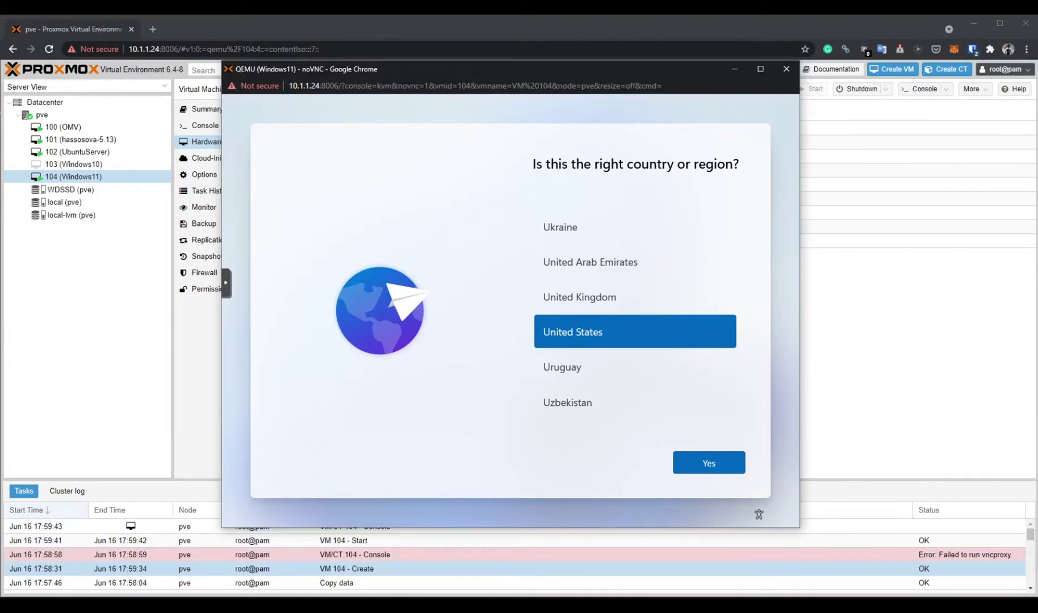
Choose India as the region and US keyboard layout, skipping a second layout.
{"action": "scroll", "coordinate": [625, 289], "scroll_direction": "down", "scroll_amount": 3}
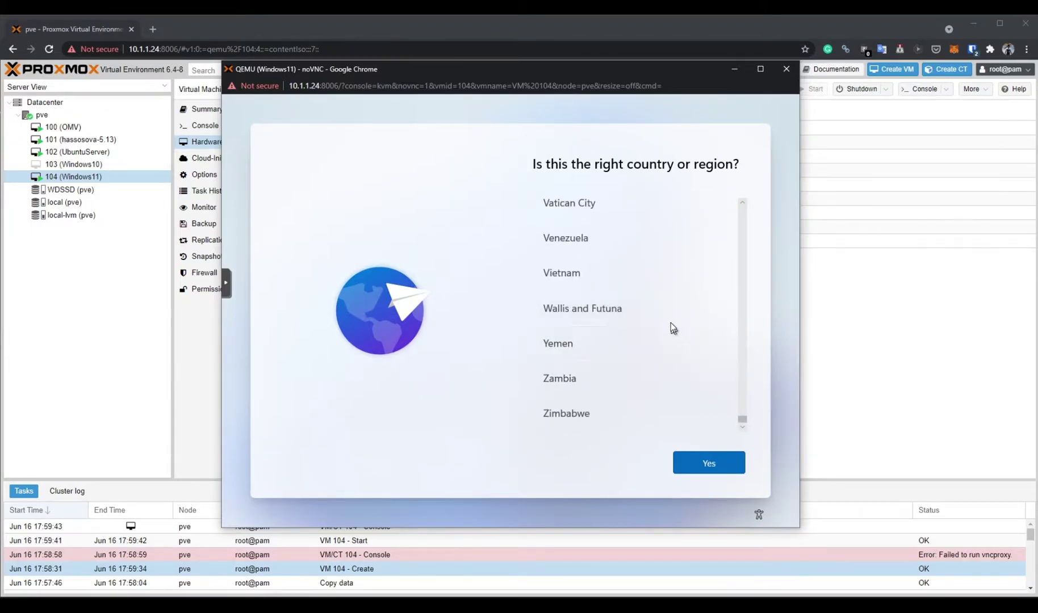
{"action": "scroll", "coordinate": [672, 324], "scroll_direction": "up", "scroll_amount": 15}
{"action": "left_click_drag", "start_coordinate": [741, 380], "coordinate": [743, 294]}
{"action": "left_click", "coordinate": [568, 253]}
{"action": "left_click", "coordinate": [707, 463]}
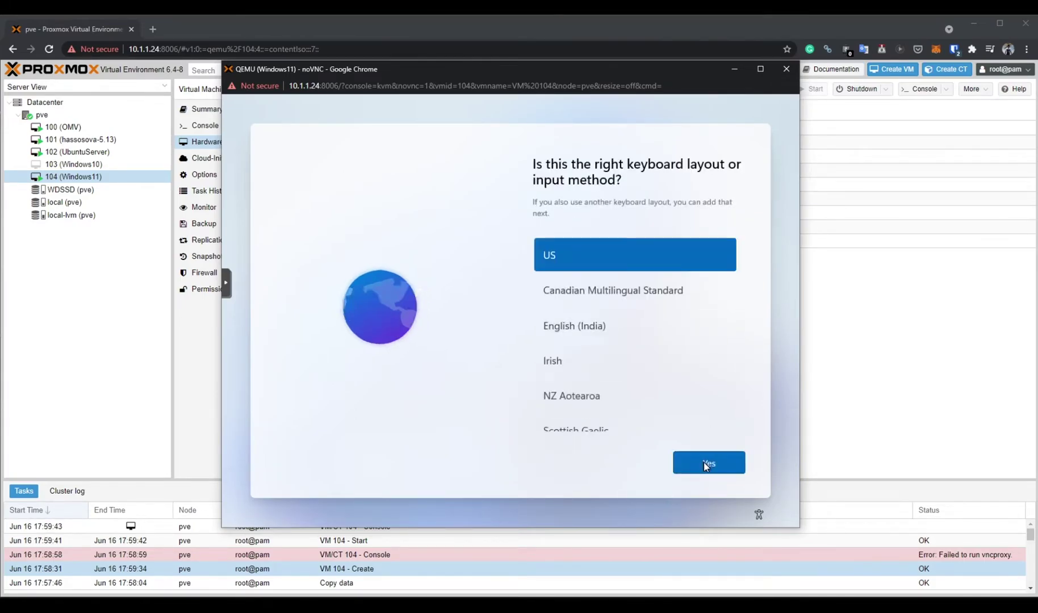
{"action": "left_click", "coordinate": [707, 465]}
{"action": "left_click", "coordinate": [706, 472]}
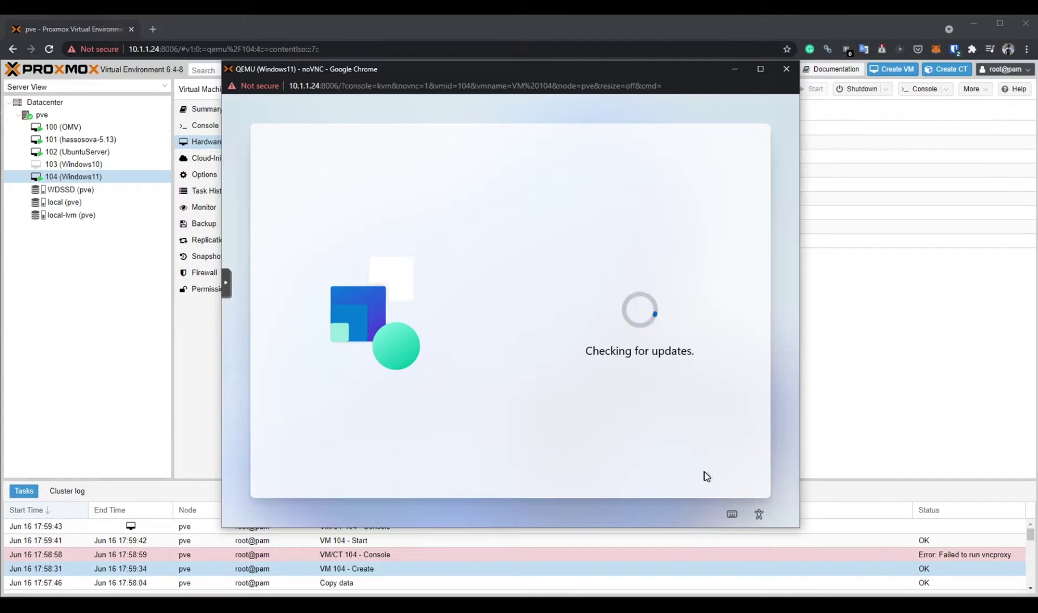
Widen the console, advance past the device setup choice, and paste the Microsoft account e-mail.
{"action": "mouse_move", "coordinate": [800, 389]}
{"action": "left_mouse_down"}
{"action": "mouse_move", "coordinate": [913, 392]}
{"action": "mouse_move", "coordinate": [800, 391]}
{"action": "left_mouse_up"}
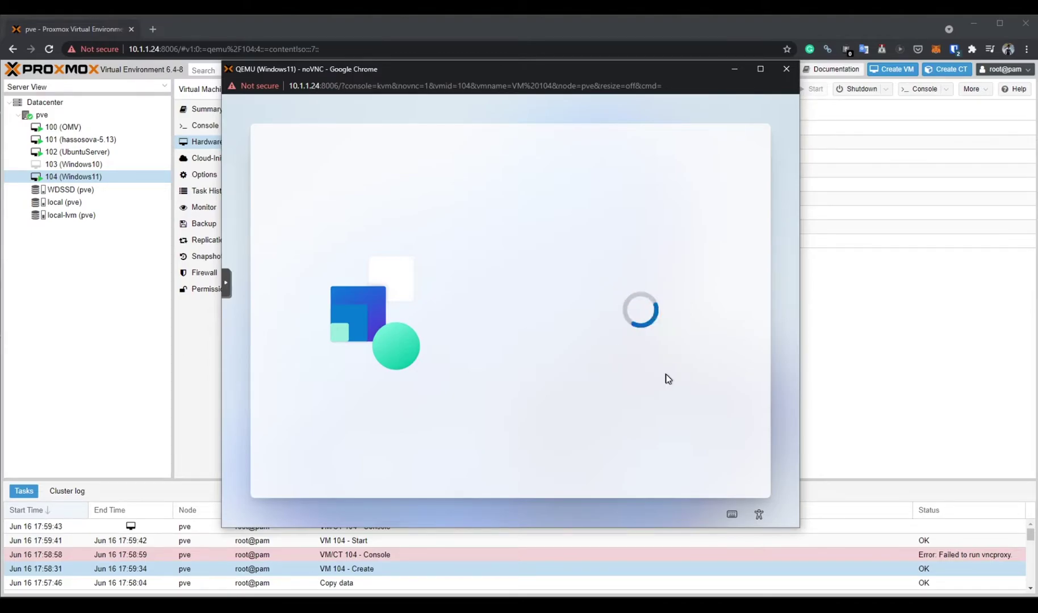
{"action": "left_click", "coordinate": [701, 415]}
{"action": "key", "text": "ctrl+v"}
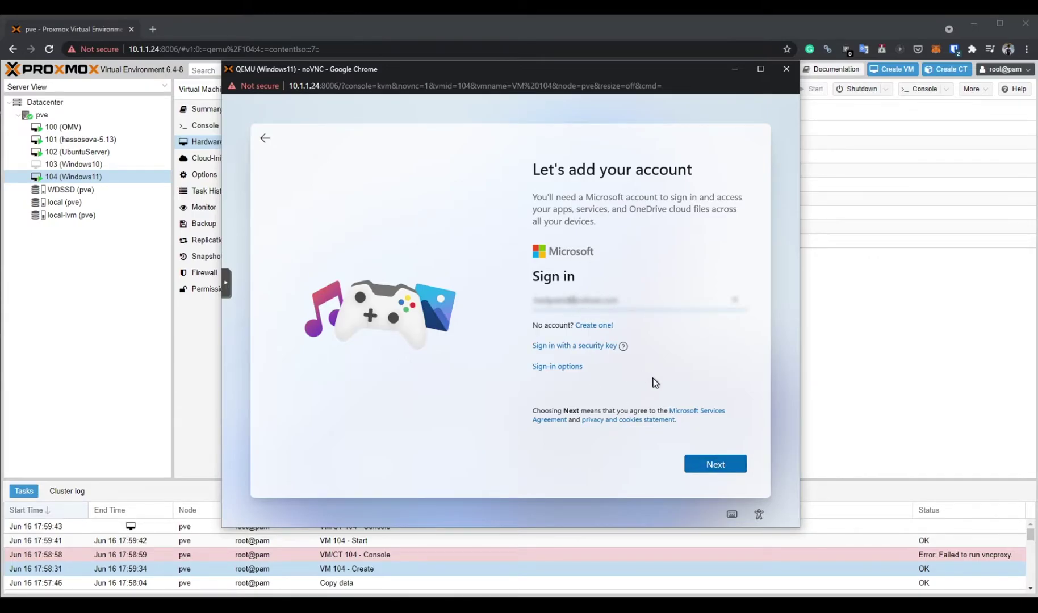
Sign in with the account password and verification code, then create and confirm a sign-in PIN.
{"action": "left_click", "coordinate": [709, 465]}
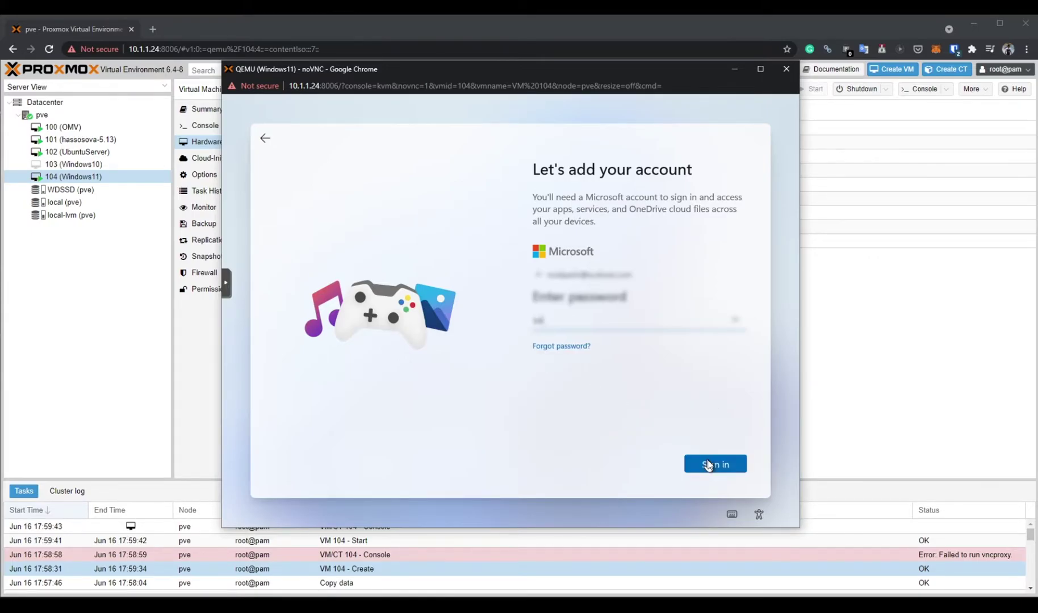
{"action": "left_click", "coordinate": [714, 463]}
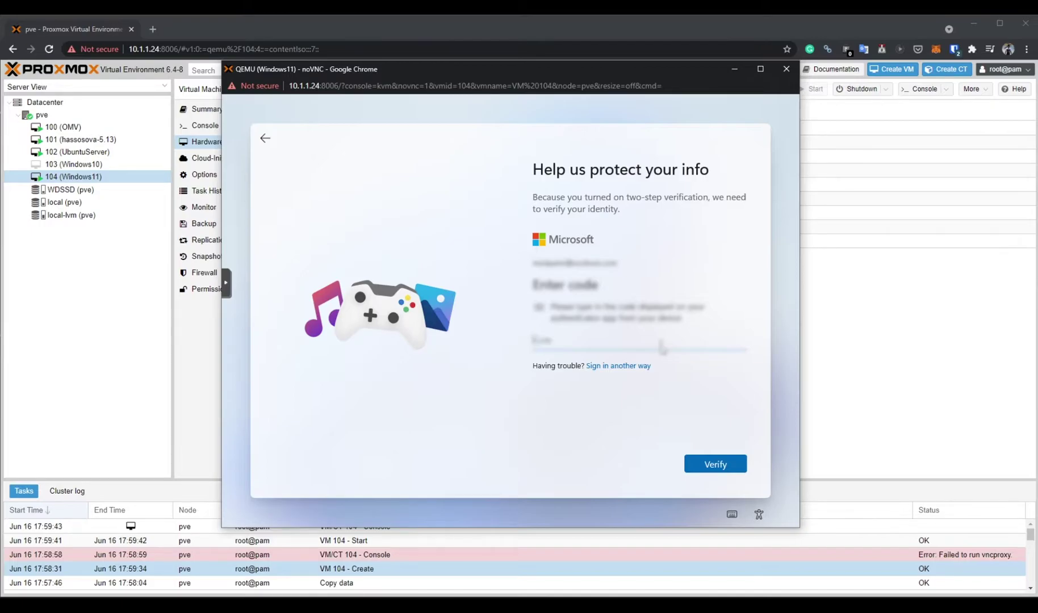
{"action": "left_click", "coordinate": [742, 464]}
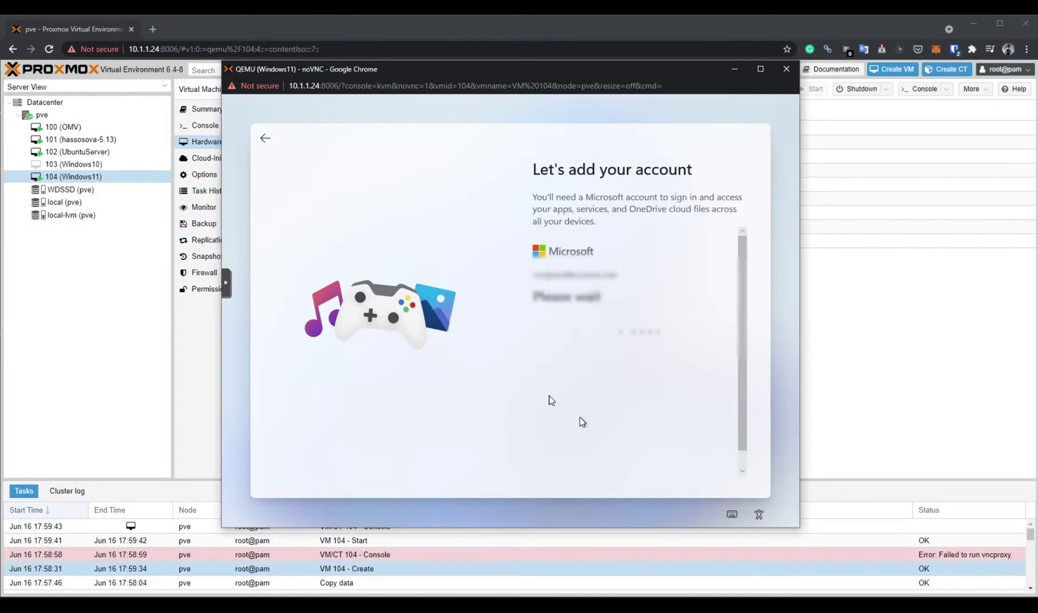
{"action": "left_click", "coordinate": [688, 249]}
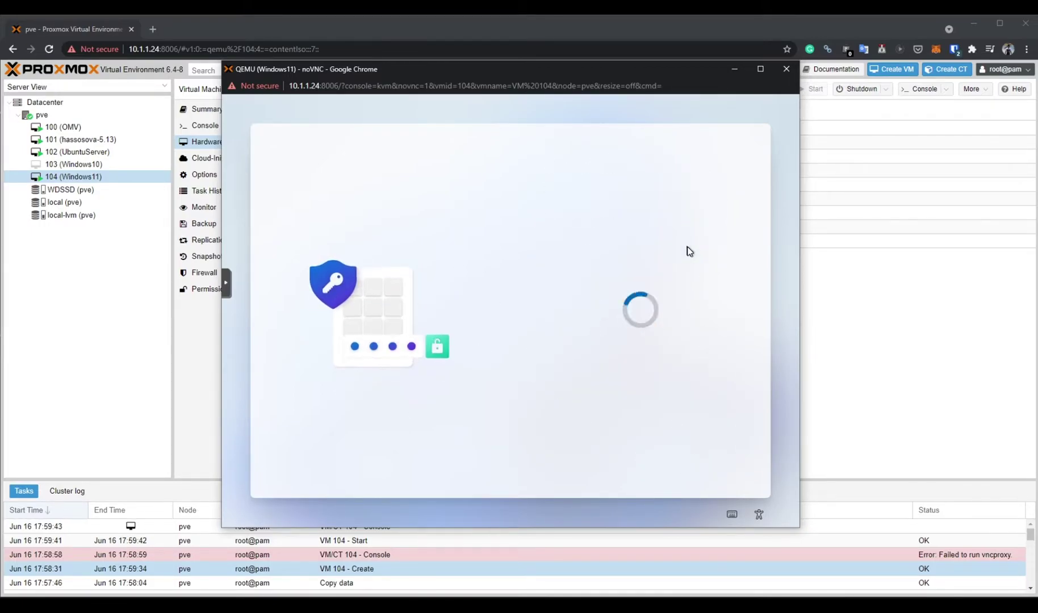
{"action": "type", "text": "1234"}
{"action": "key", "text": "Tab"}
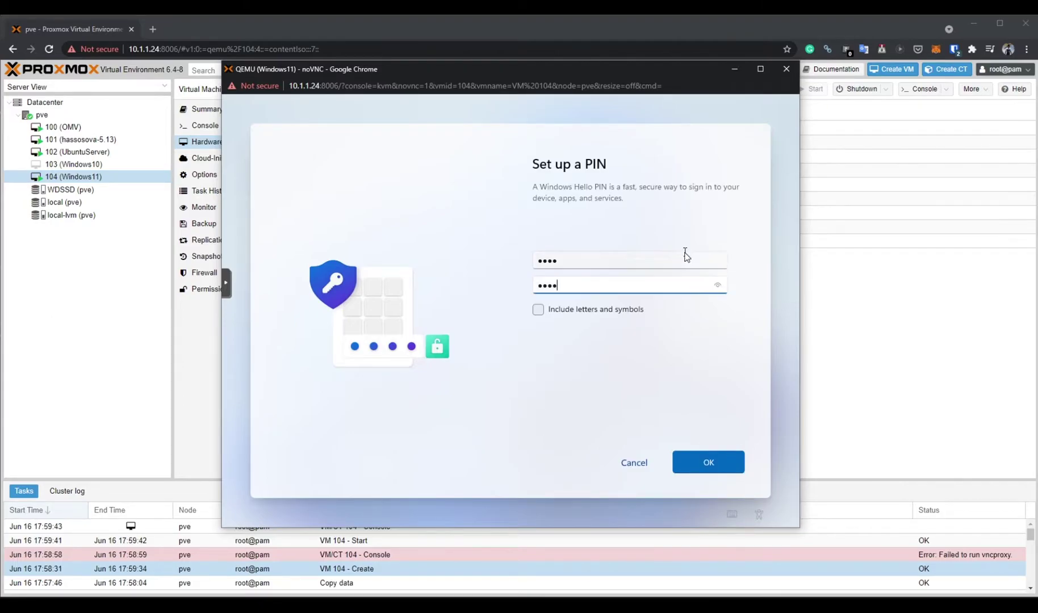
{"action": "type", "text": "1234"}
{"action": "key", "text": "Return"}
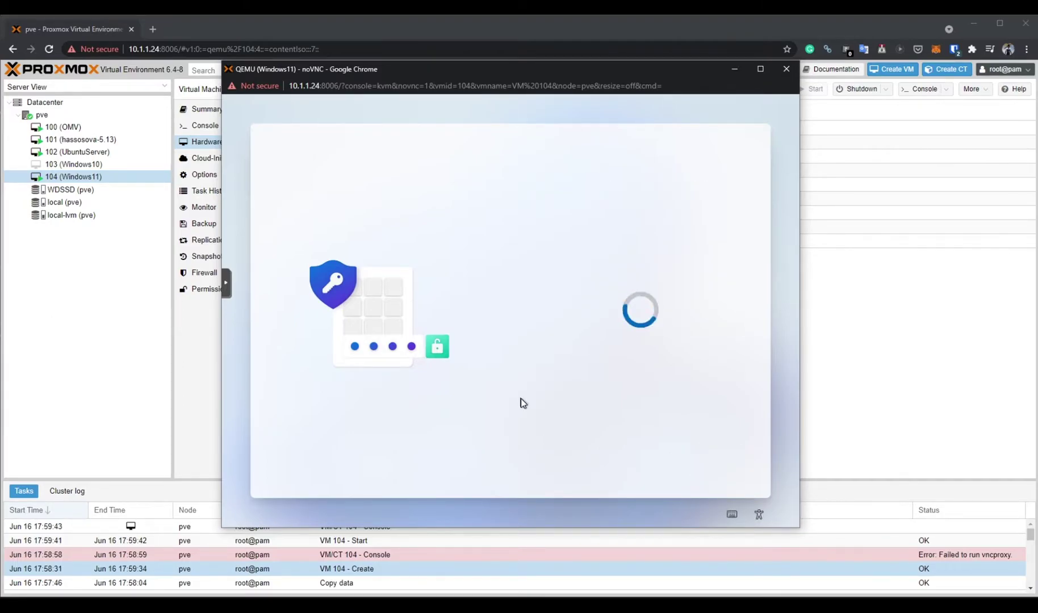
Accept privacy settings, mark Gaming and Entertainment uses, and keep files only on this device.
{"action": "scroll", "coordinate": [674, 359], "scroll_direction": "down", "scroll_amount": 10}
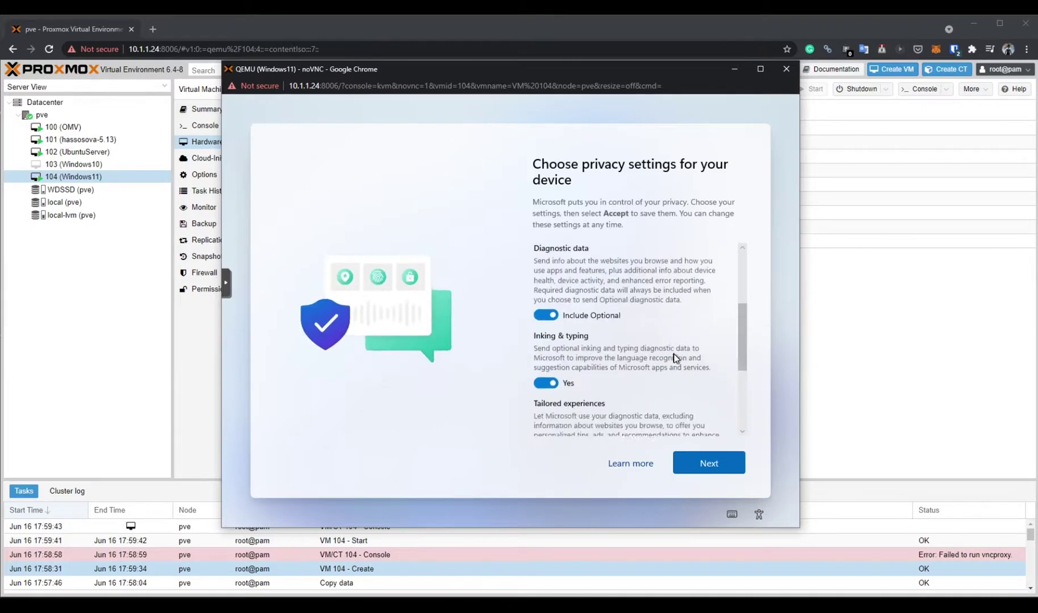
{"action": "left_click", "coordinate": [699, 467]}
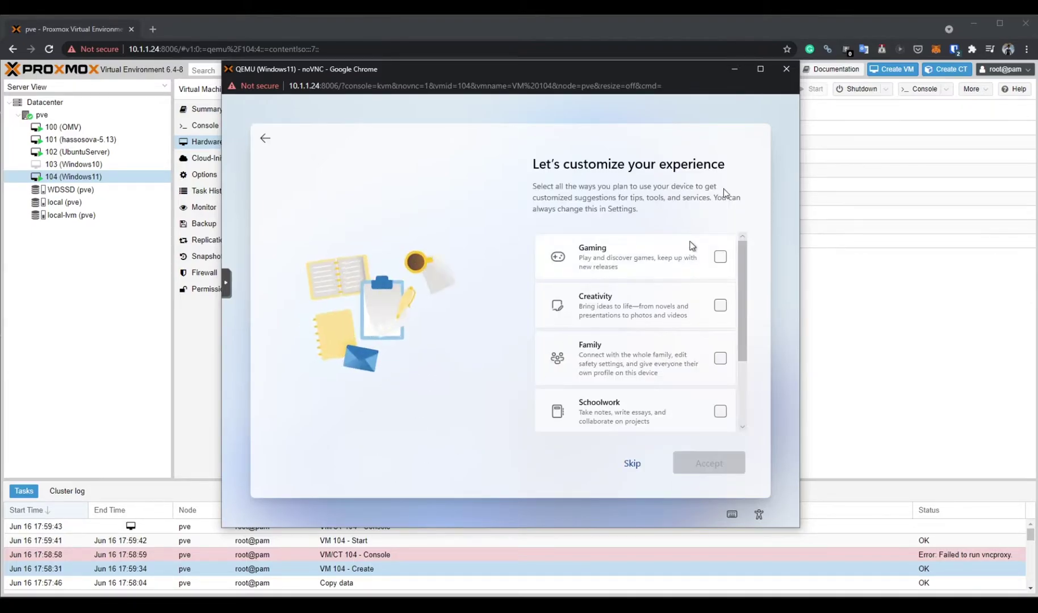
{"action": "left_click", "coordinate": [667, 258]}
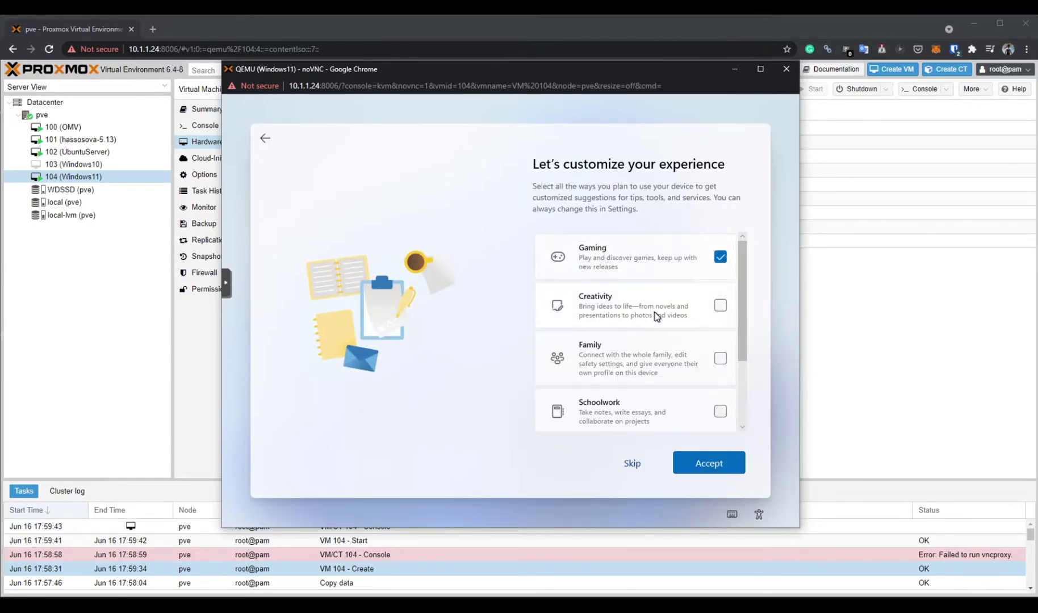
{"action": "scroll", "coordinate": [656, 332], "scroll_direction": "down", "scroll_amount": 2}
{"action": "left_click", "coordinate": [654, 363]}
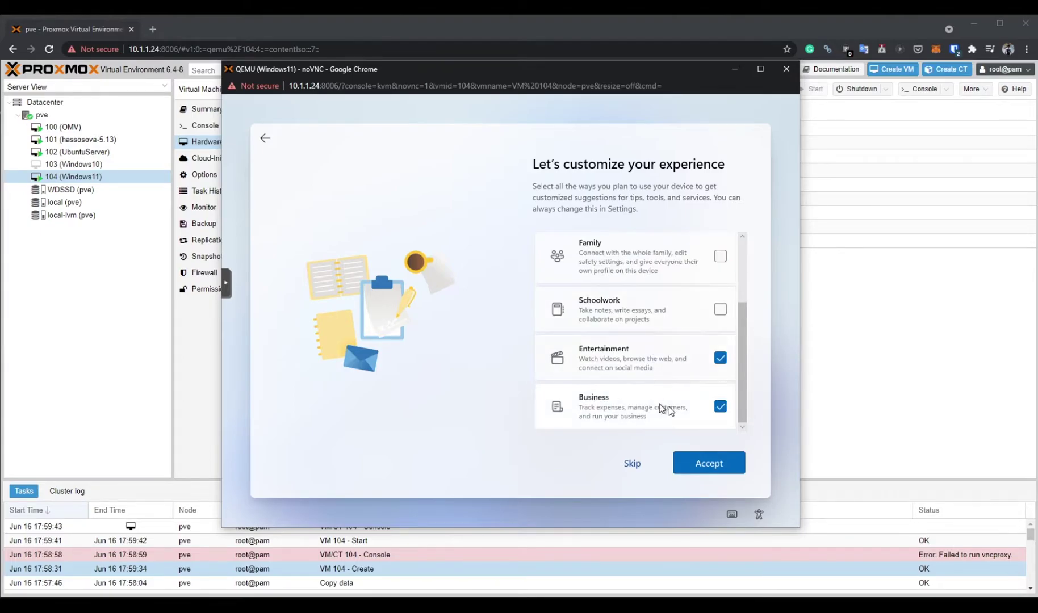
{"action": "left_click", "coordinate": [709, 463]}
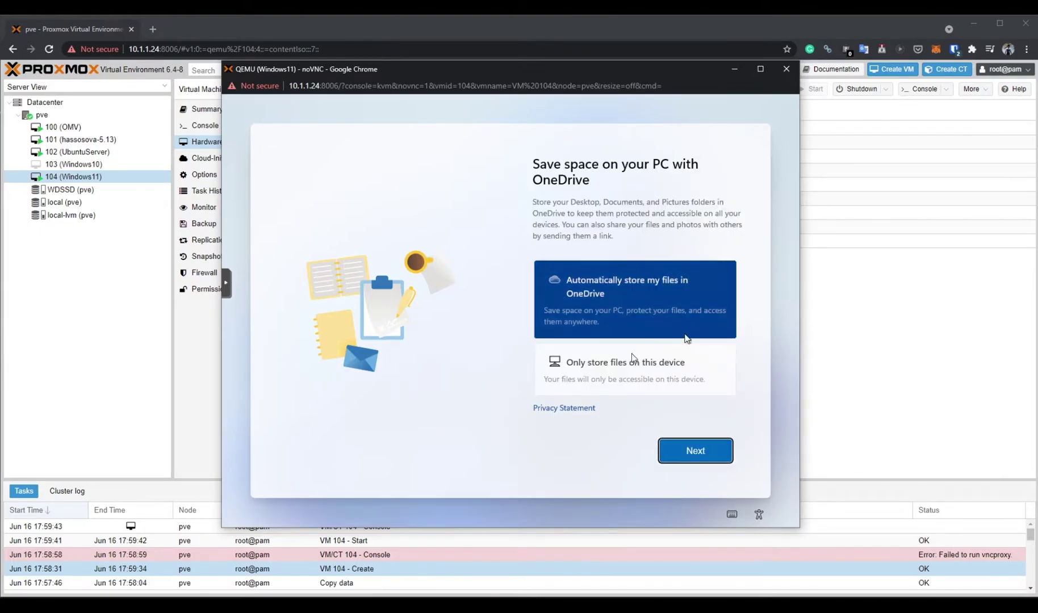
{"action": "left_click", "coordinate": [591, 380]}
{"action": "left_click", "coordinate": [710, 454]}
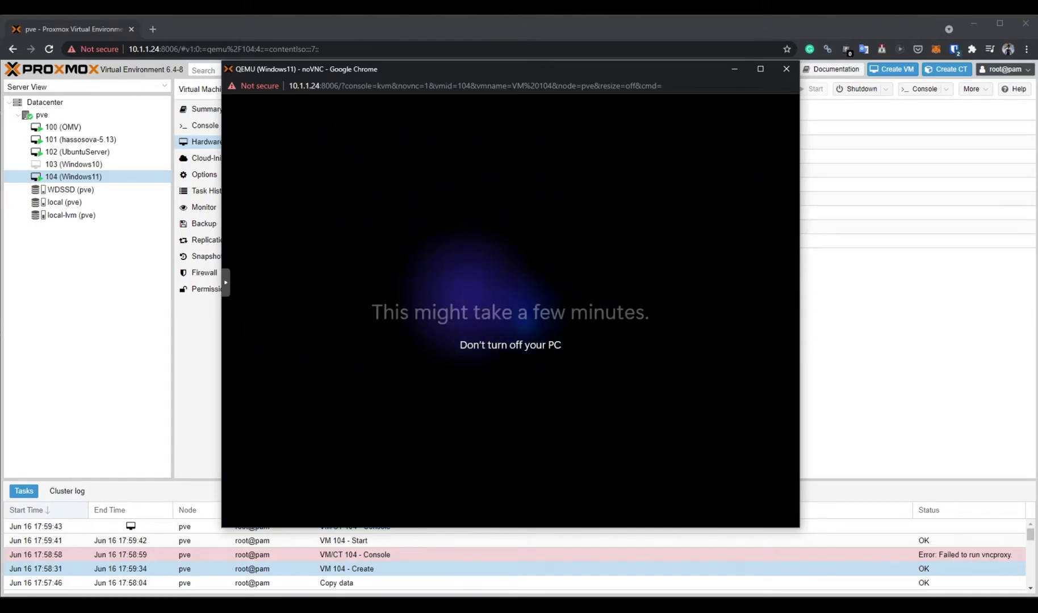
Minimize the Proxmox console window while Windows 11 finishes setting up.
{"action": "key", "text": "super+Down"}
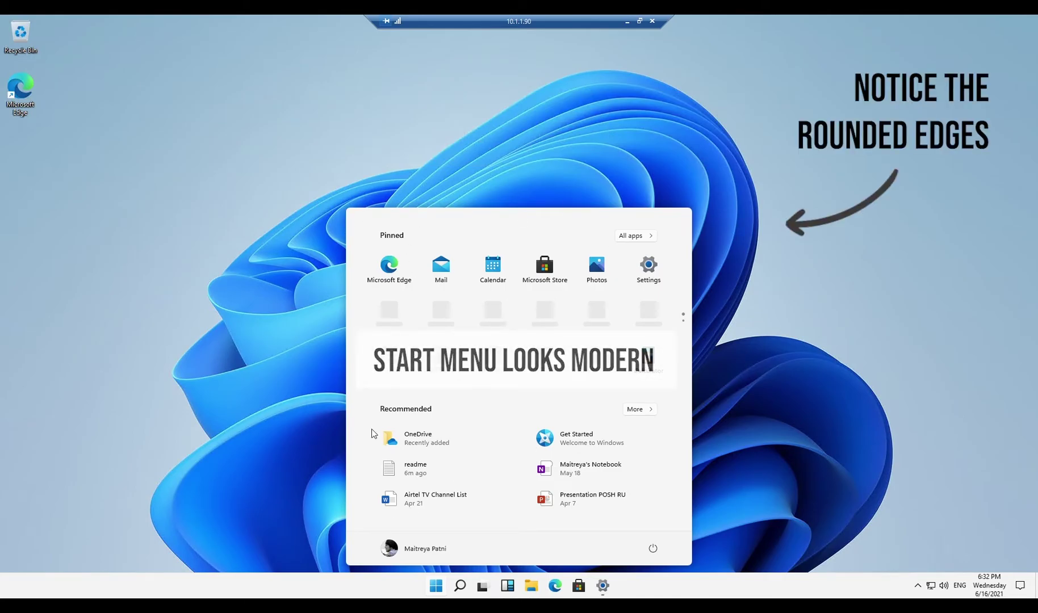
Set the Windows colour mode to Dark in Settings > Personalization > Colors.
{"action": "left_click", "coordinate": [648, 271]}
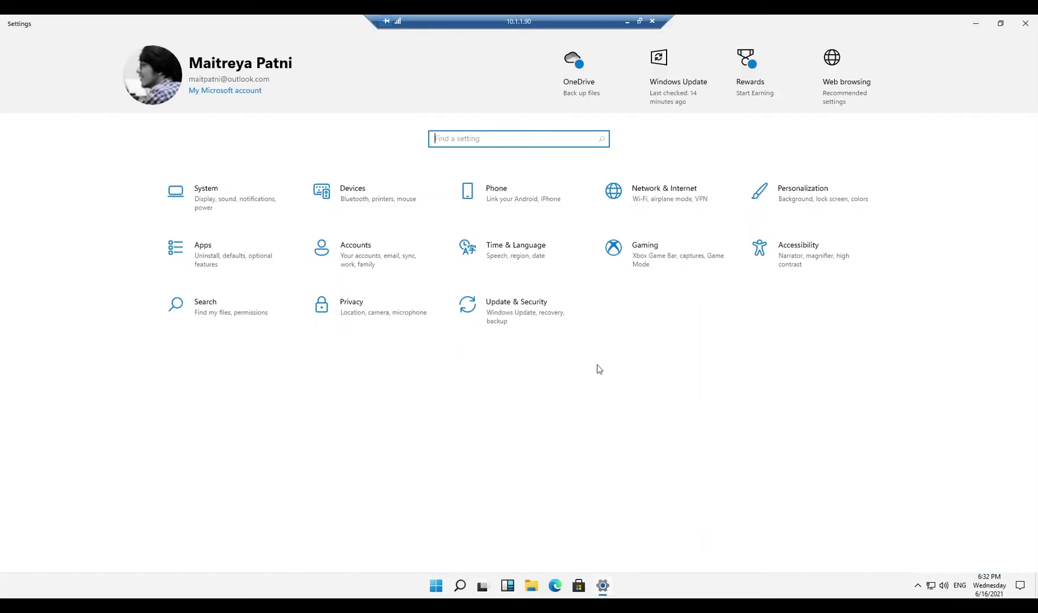
{"action": "left_click", "coordinate": [834, 214]}
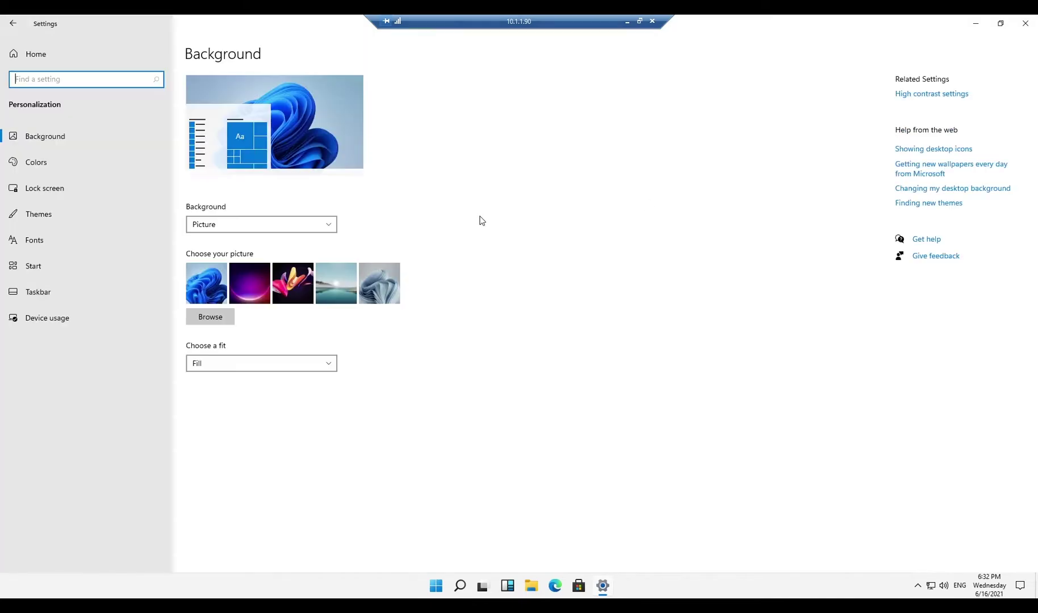
{"action": "left_click", "coordinate": [71, 162]}
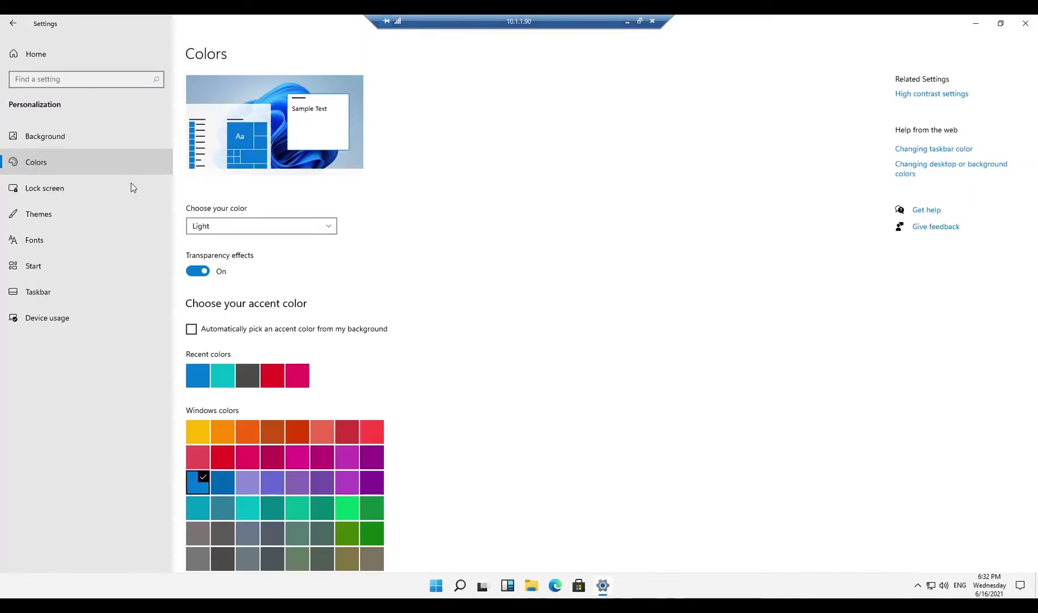
{"action": "left_click", "coordinate": [261, 229]}
{"action": "left_click", "coordinate": [239, 242]}
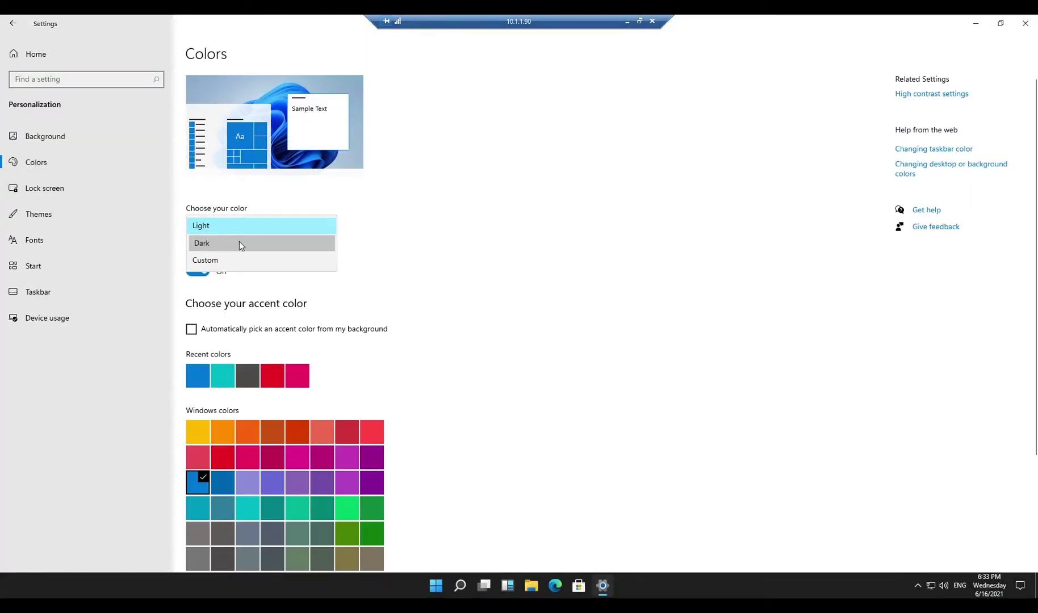
Toggle accent colour on Start/taskbar and title bars on then off, and view Start personalization.
{"action": "scroll", "coordinate": [423, 256], "scroll_direction": "down", "scroll_amount": 3}
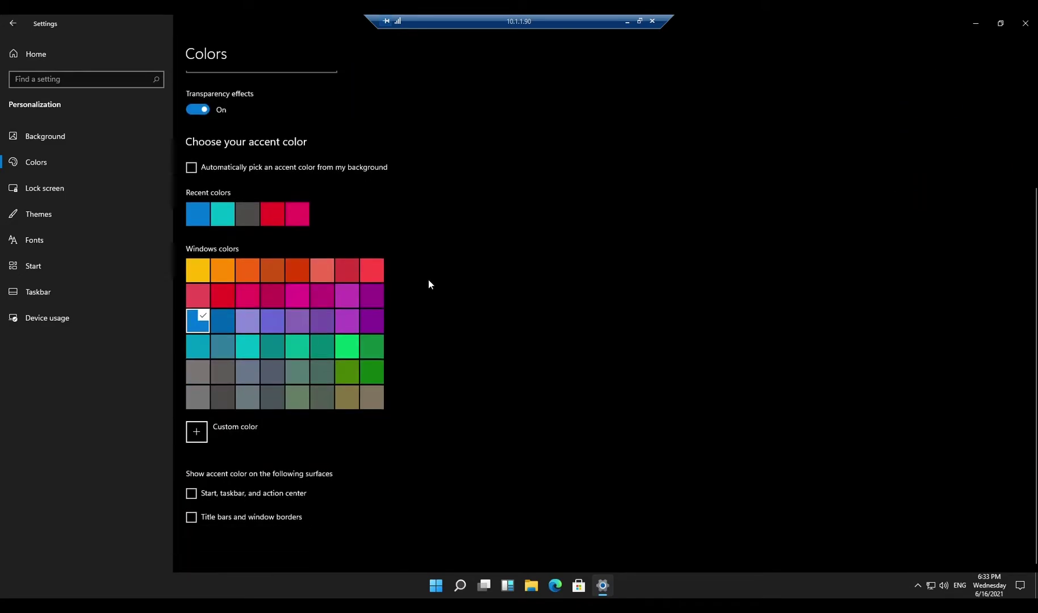
{"action": "left_click", "coordinate": [249, 491]}
{"action": "left_click", "coordinate": [248, 515]}
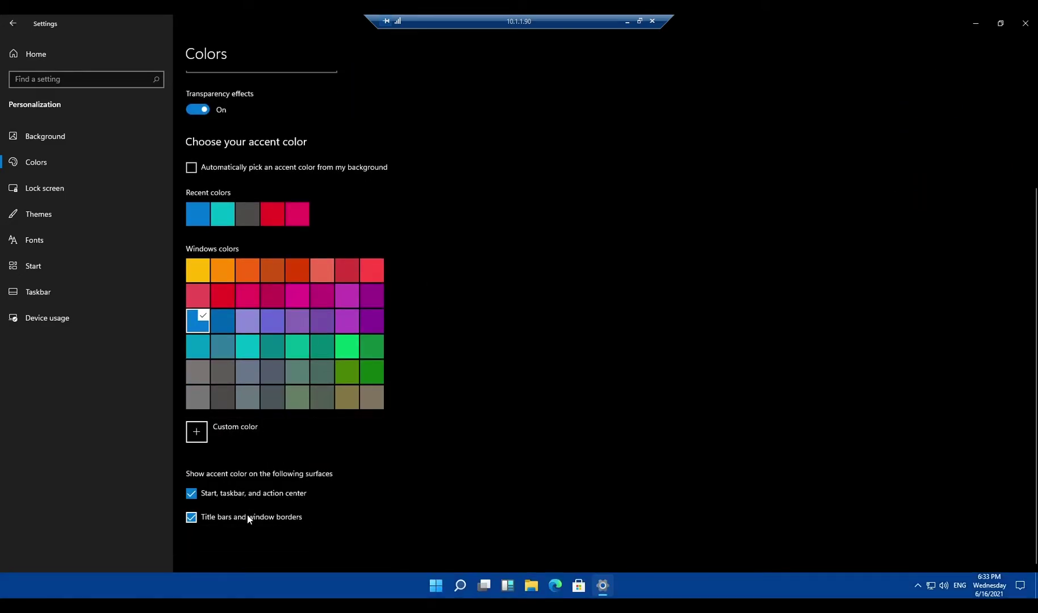
{"action": "left_click", "coordinate": [248, 515]}
{"action": "left_click", "coordinate": [255, 492]}
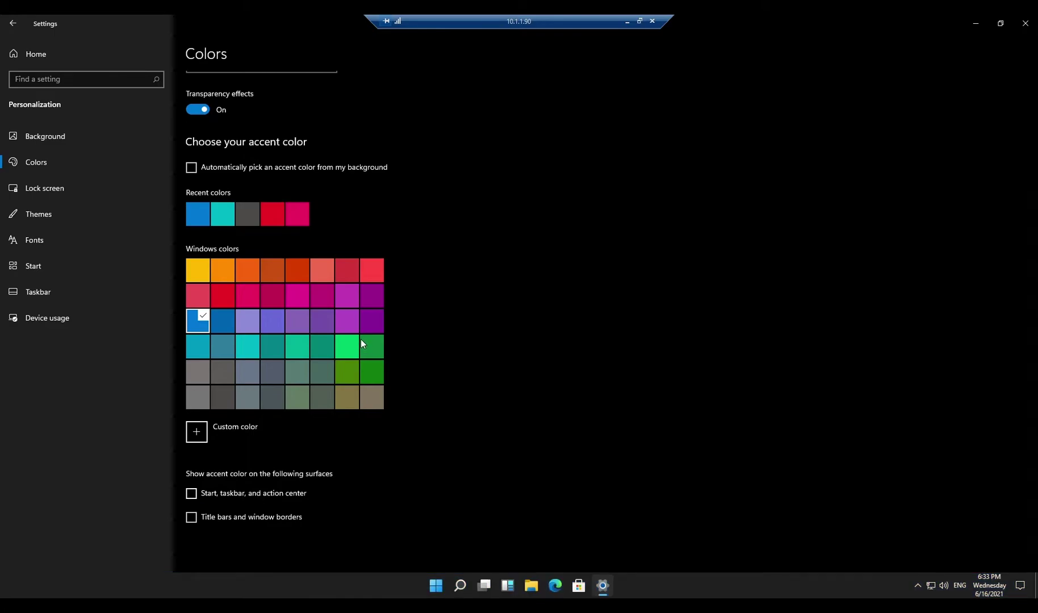
{"action": "scroll", "coordinate": [361, 339], "scroll_direction": "up", "scroll_amount": 3}
{"action": "left_click", "coordinate": [55, 273]}
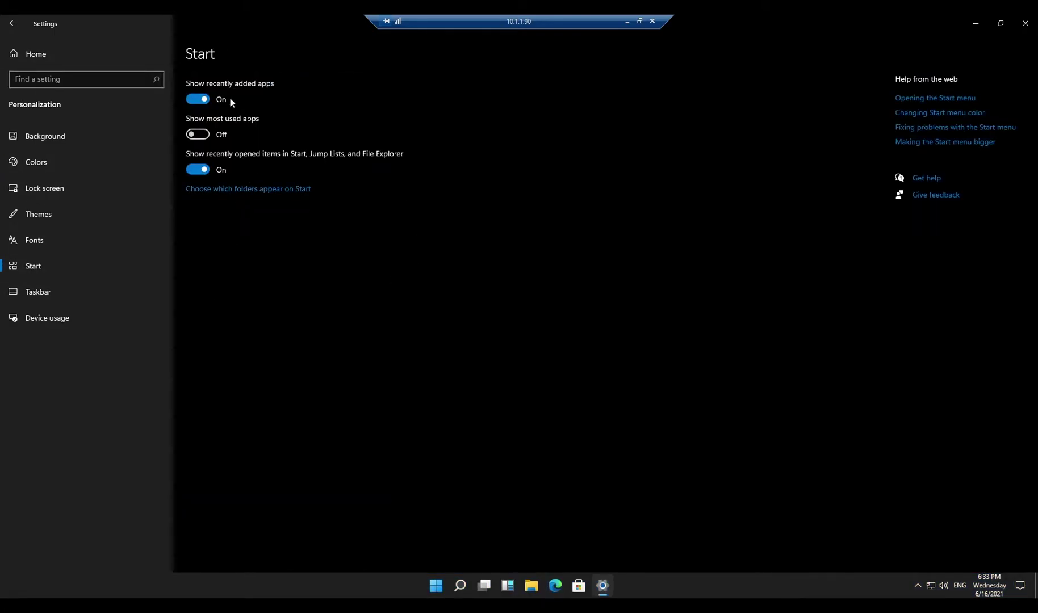
Open Taskbar settings and switch taskbar alignment to Left, then back to Center.
{"action": "left_click", "coordinate": [65, 286]}
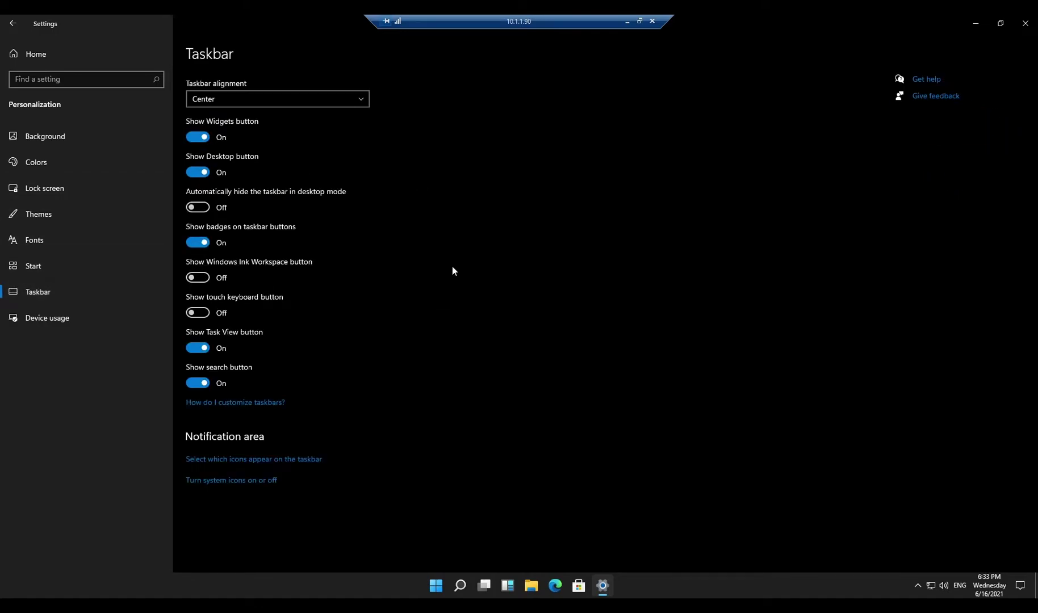
{"action": "left_click", "coordinate": [354, 99]}
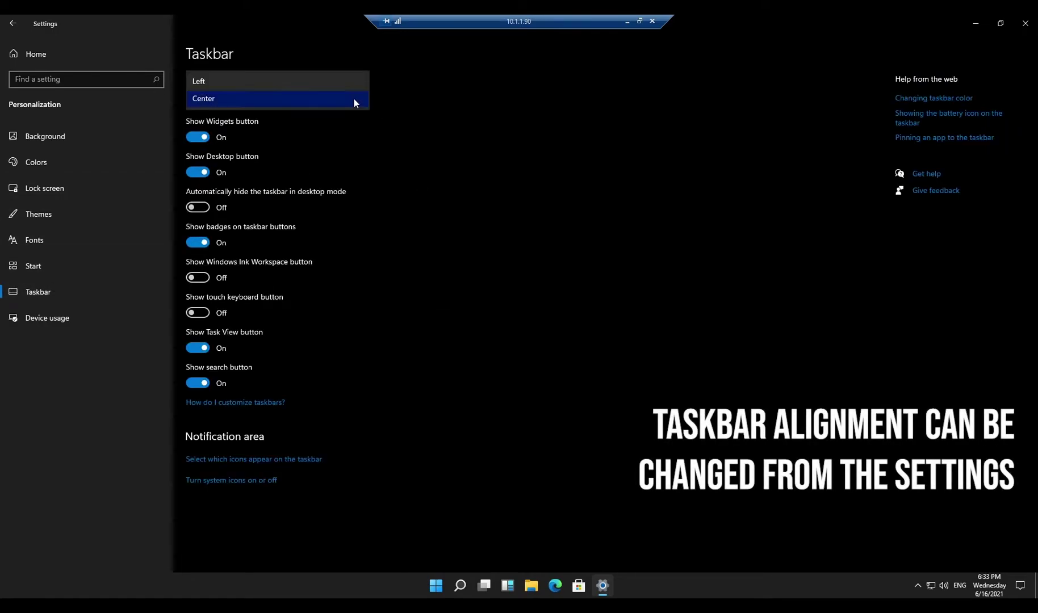
{"action": "left_click", "coordinate": [340, 86]}
{"action": "left_click", "coordinate": [338, 94]}
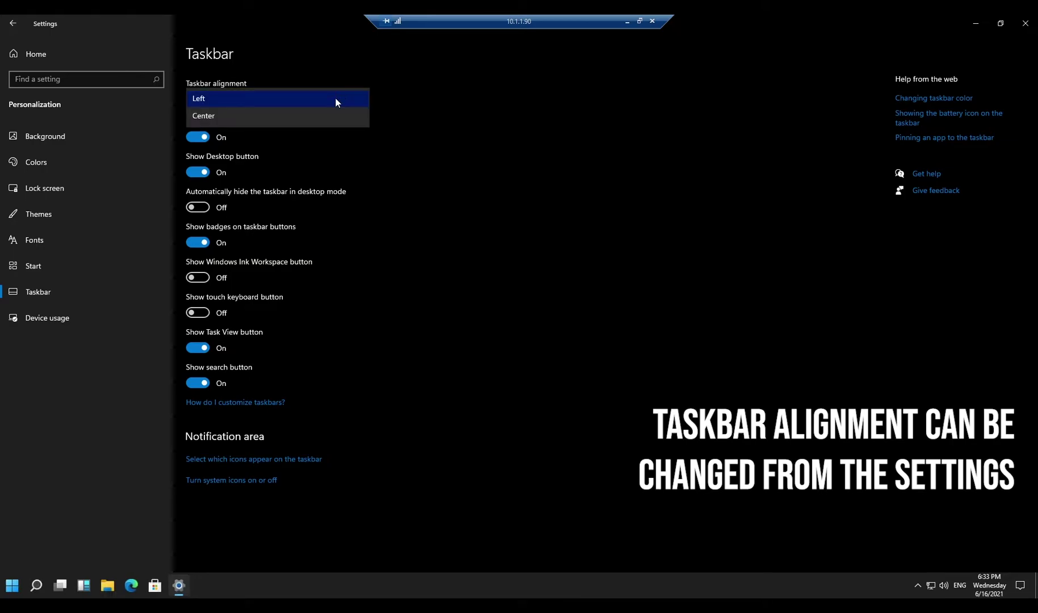
{"action": "left_click", "coordinate": [329, 113]}
Try Left alignment again, toggle Widgets and auto-hide off and on, ending centred.
{"action": "left_click", "coordinate": [267, 104]}
{"action": "left_click", "coordinate": [236, 77]}
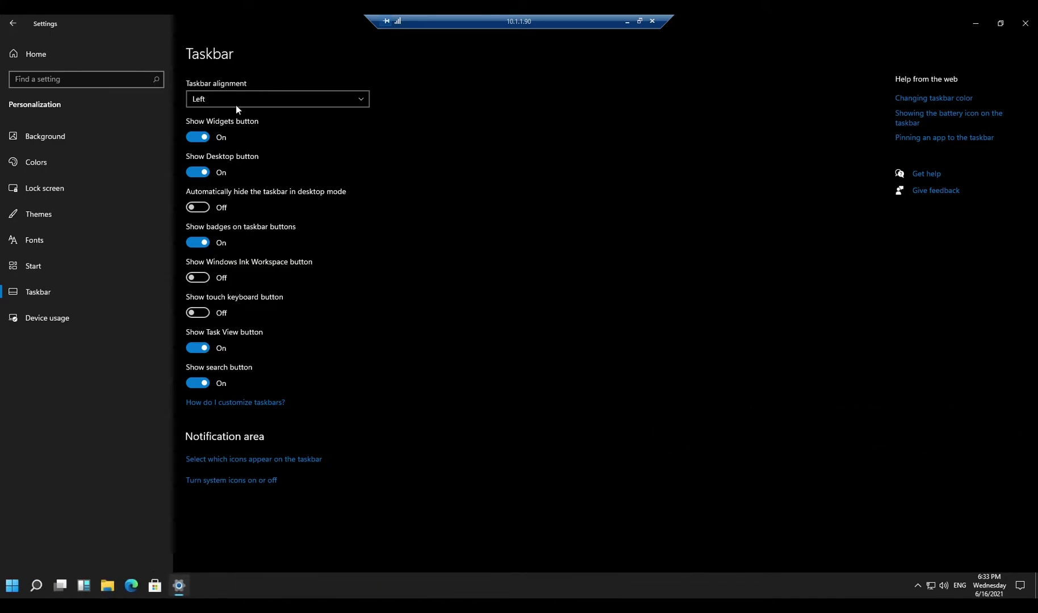
{"action": "left_click", "coordinate": [211, 137]}
{"action": "left_click", "coordinate": [211, 137]}
{"action": "left_click", "coordinate": [245, 102]}
{"action": "left_click", "coordinate": [221, 120]}
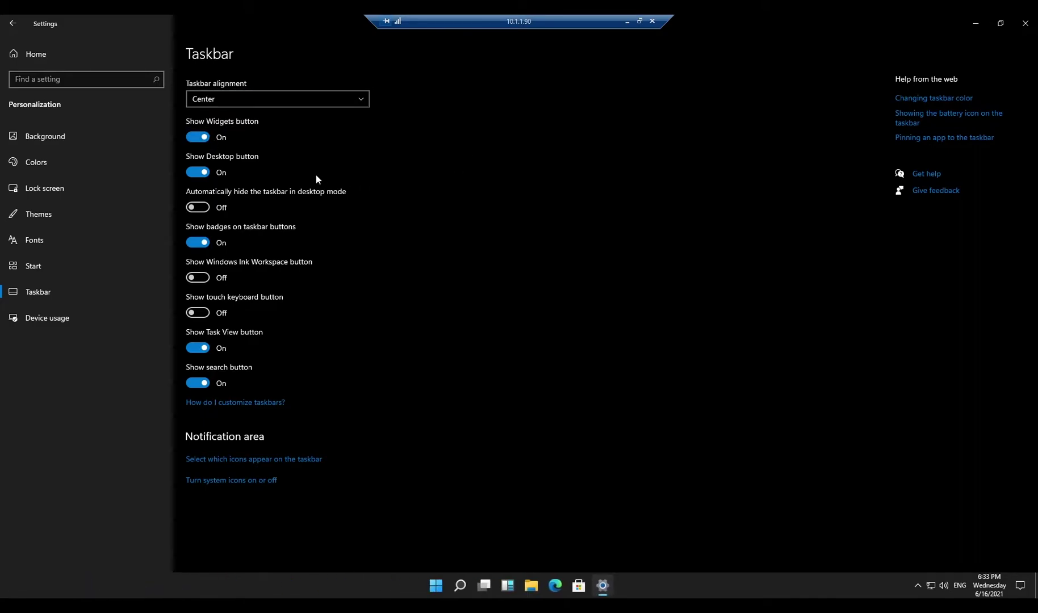
{"action": "left_click", "coordinate": [197, 208]}
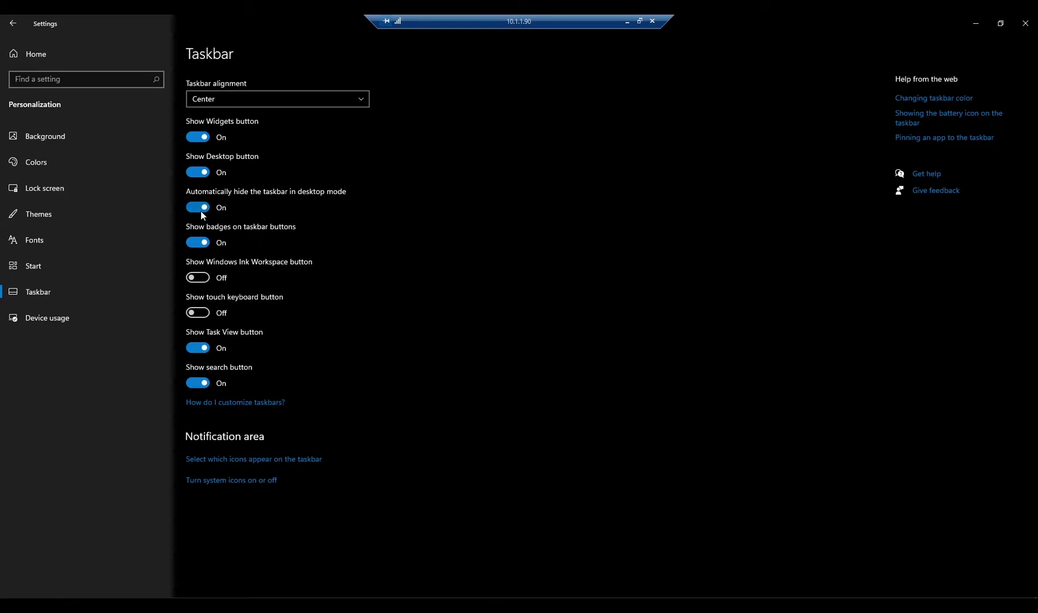
{"action": "left_click", "coordinate": [200, 209]}
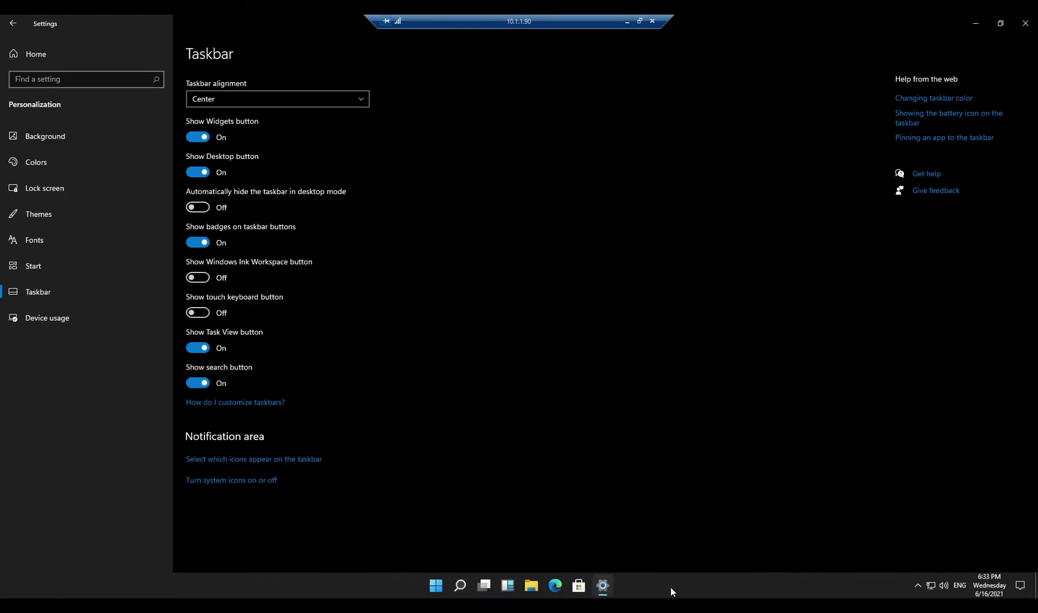
Align the taskbar left and test Start and Search from the left position.
{"action": "left_click", "coordinate": [280, 105]}
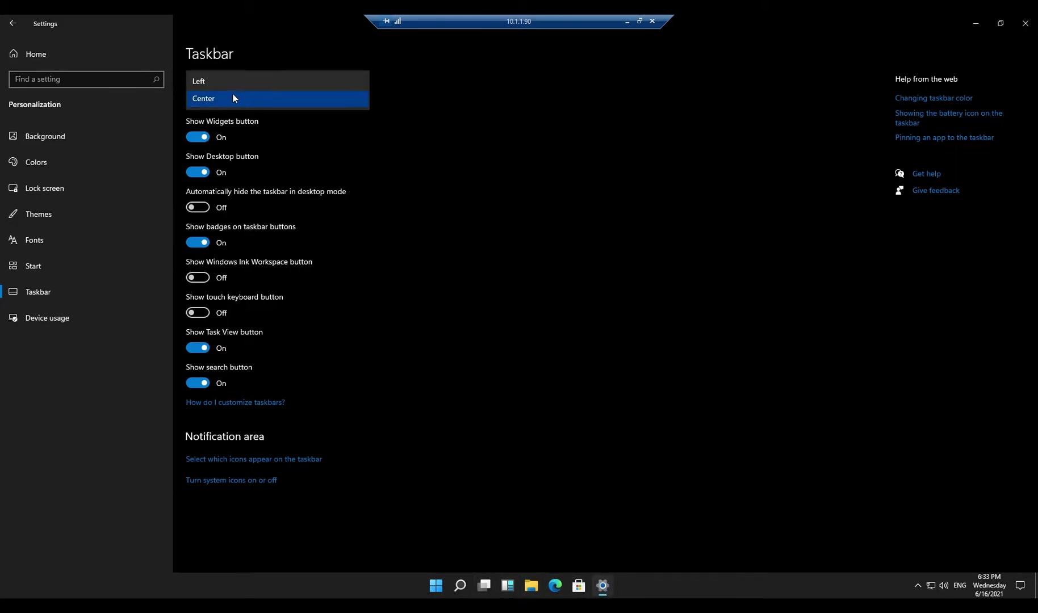
{"action": "left_click", "coordinate": [250, 79]}
{"action": "left_click", "coordinate": [12, 586]}
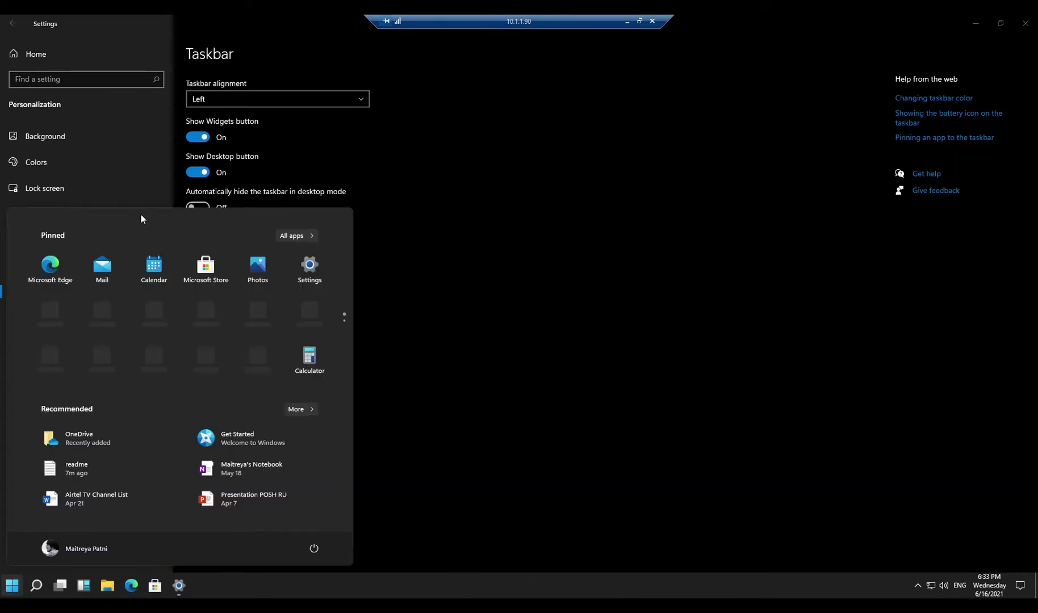
{"action": "left_click", "coordinate": [36, 585]}
Re-centre the taskbar icons and test Search and Start in the centred position.
{"action": "left_click", "coordinate": [278, 99]}
{"action": "left_click", "coordinate": [271, 116]}
{"action": "left_click", "coordinate": [459, 586]}
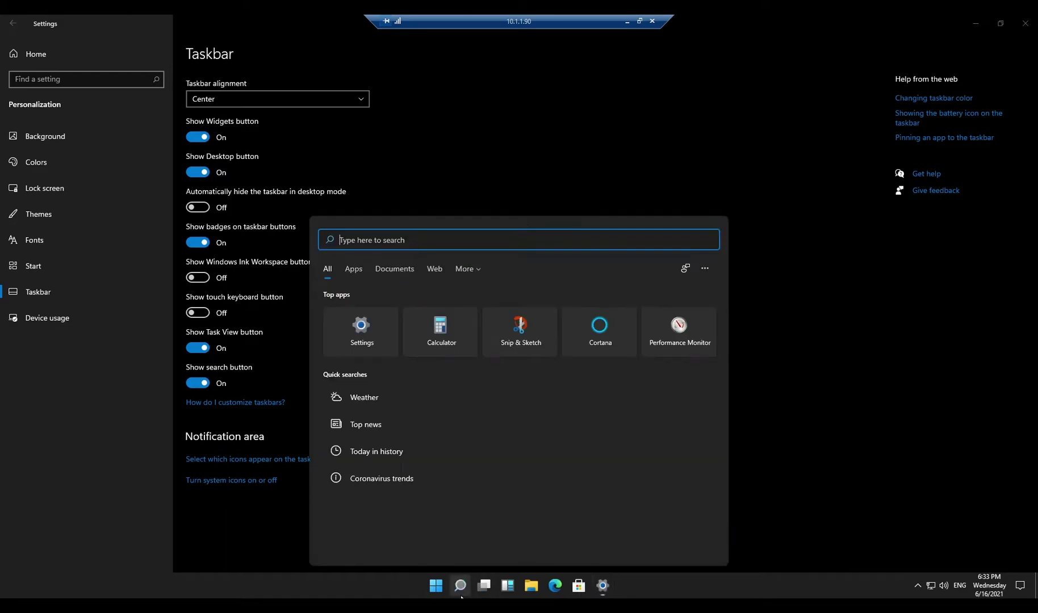
{"action": "left_click", "coordinate": [445, 593]}
{"action": "left_click", "coordinate": [485, 157]}
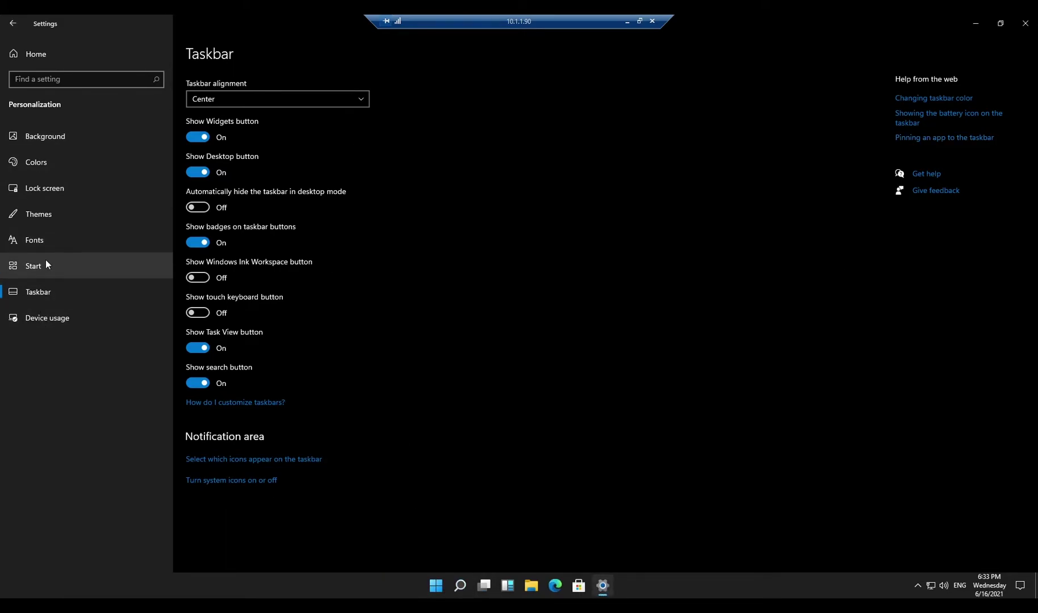
Choose the purple picture on the Background page and minimize Settings to view the desktop.
{"action": "left_click", "coordinate": [56, 137]}
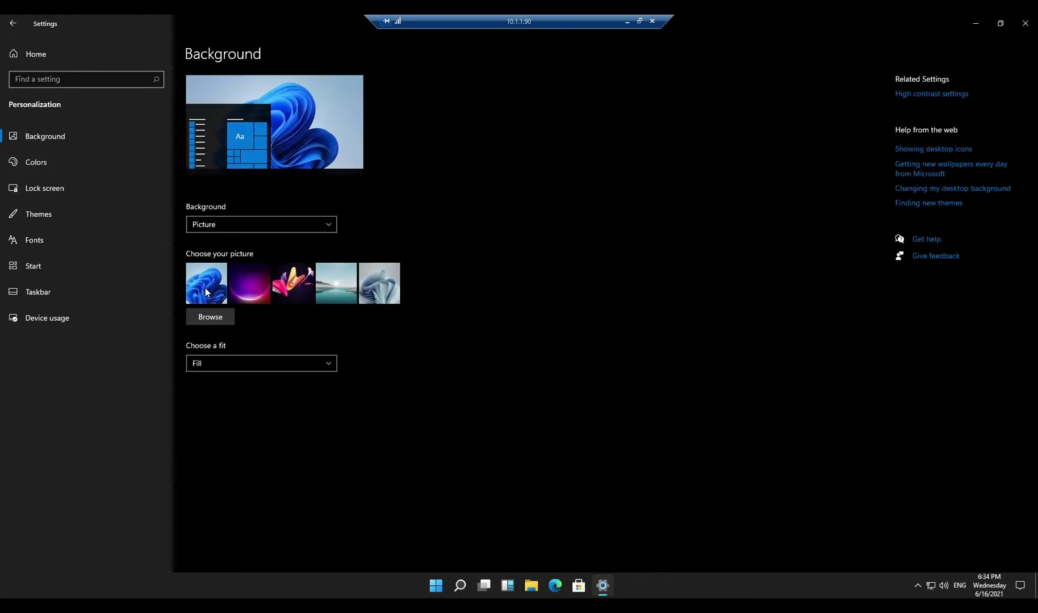
{"action": "left_click", "coordinate": [253, 288]}
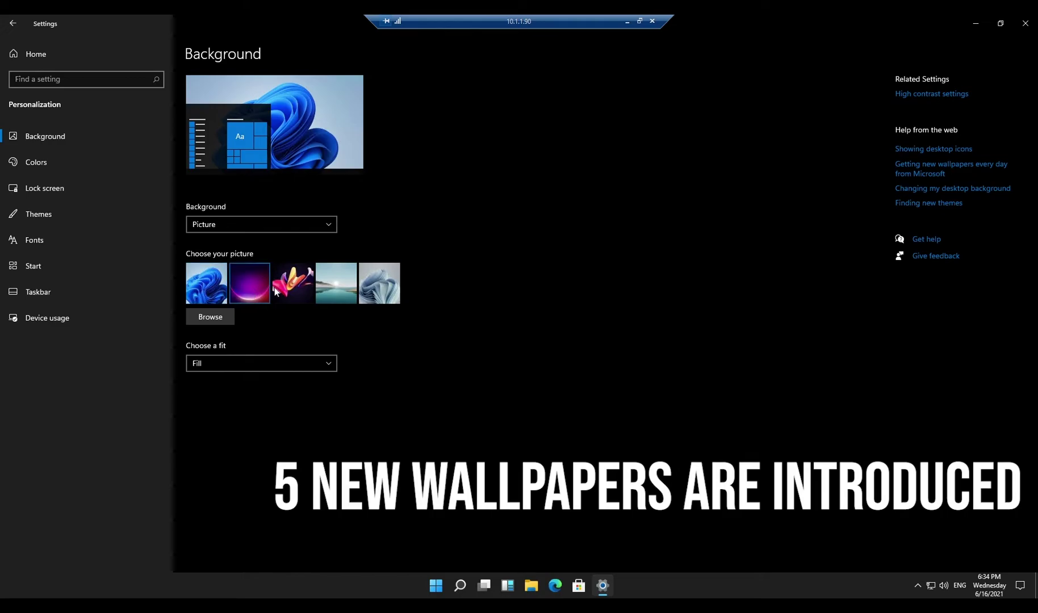
{"action": "left_click", "coordinate": [977, 23]}
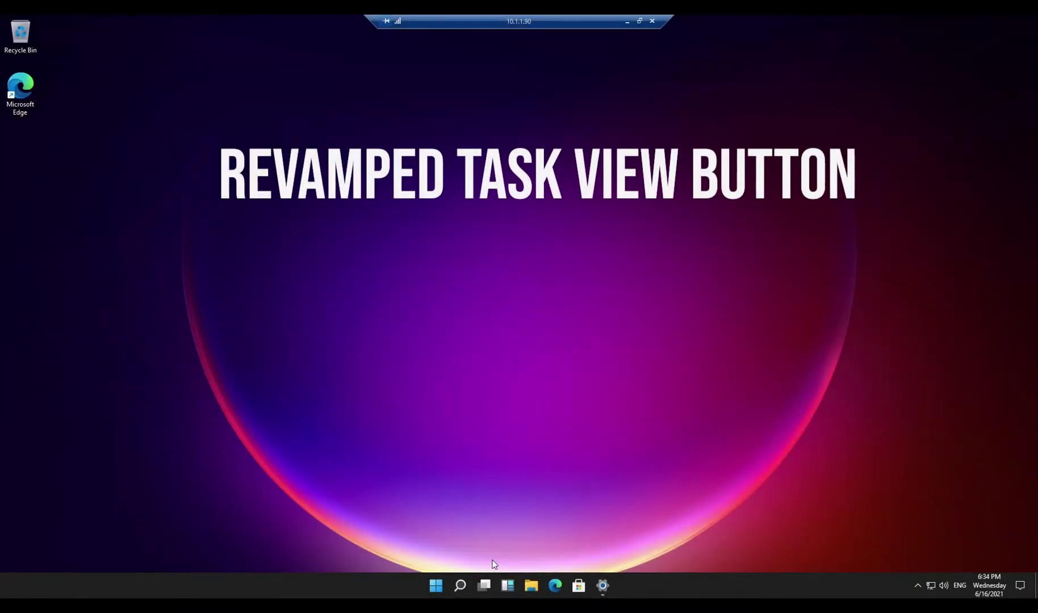
Add a new virtual desktop in Task View and switch to Desktop 2.
{"action": "left_click", "coordinate": [485, 585]}
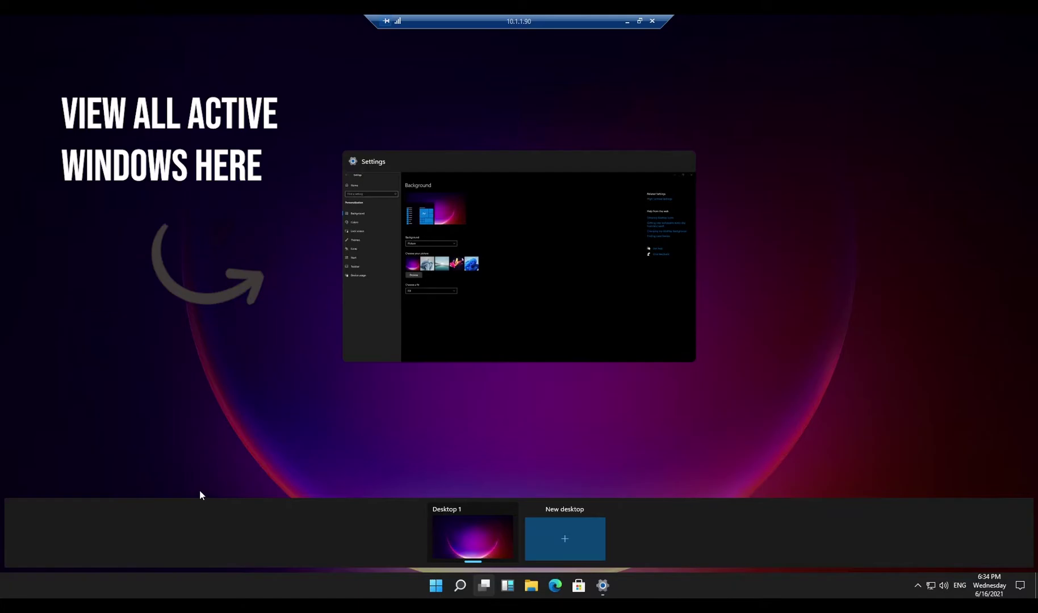
{"action": "left_click", "coordinate": [565, 541]}
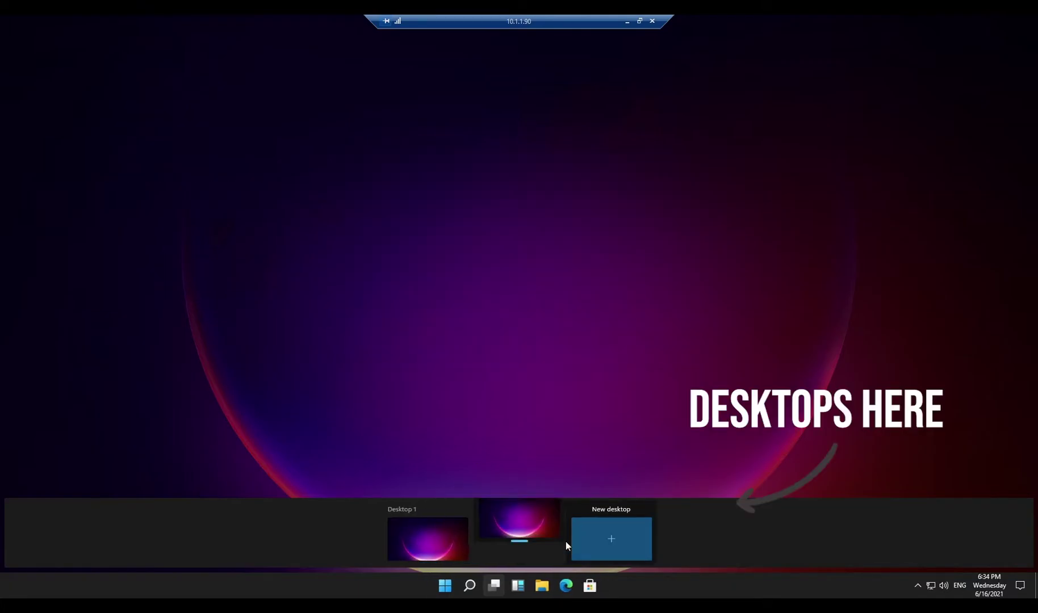
{"action": "left_click", "coordinate": [517, 536]}
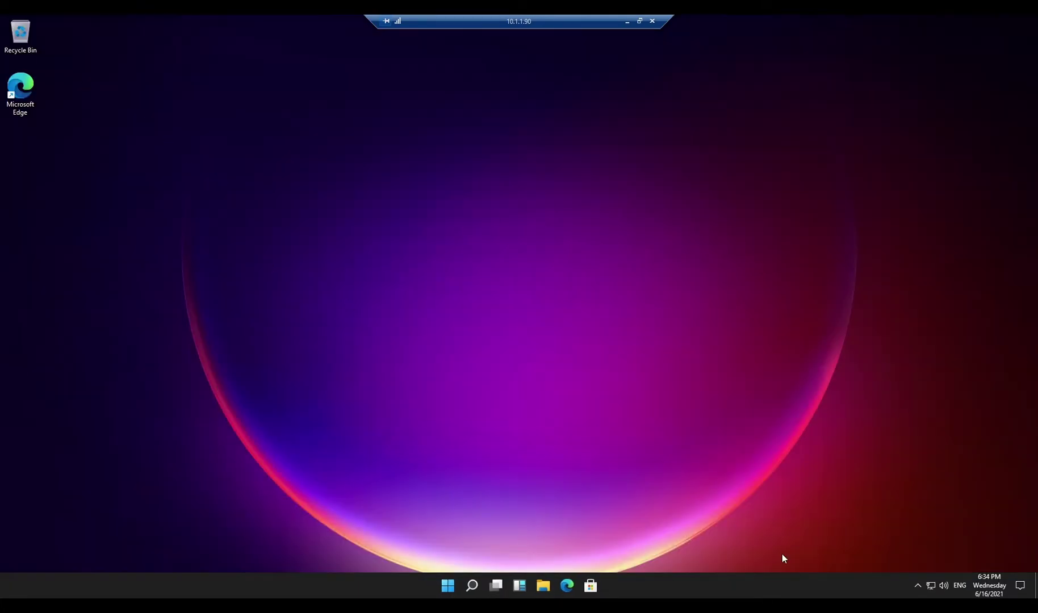
Browse the Widgets panel's weather and news feed, then close it.
{"action": "left_click", "coordinate": [520, 586]}
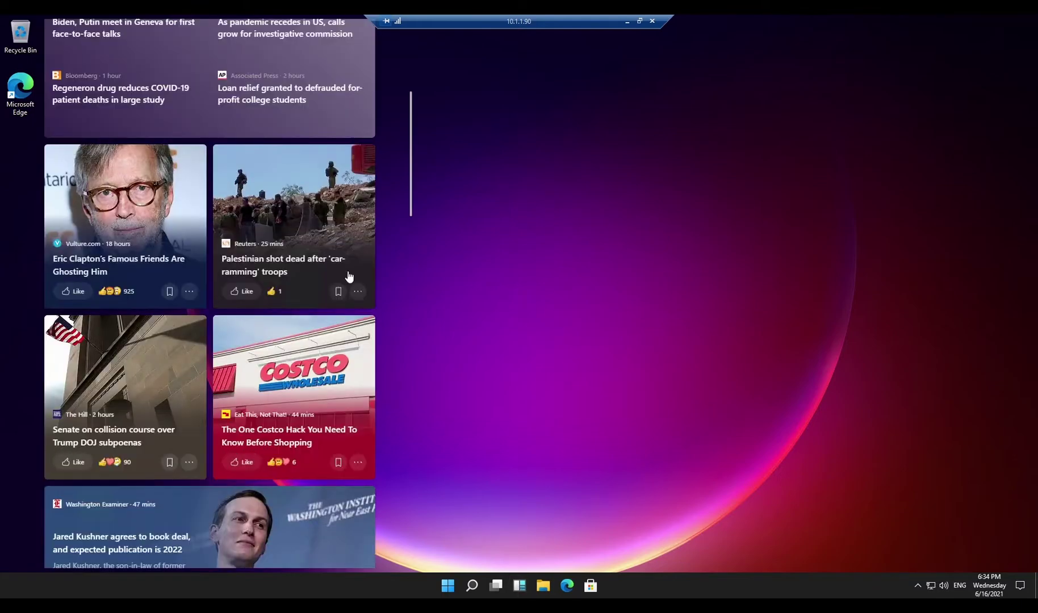
{"action": "scroll", "coordinate": [240, 264], "scroll_direction": "up", "scroll_amount": 5}
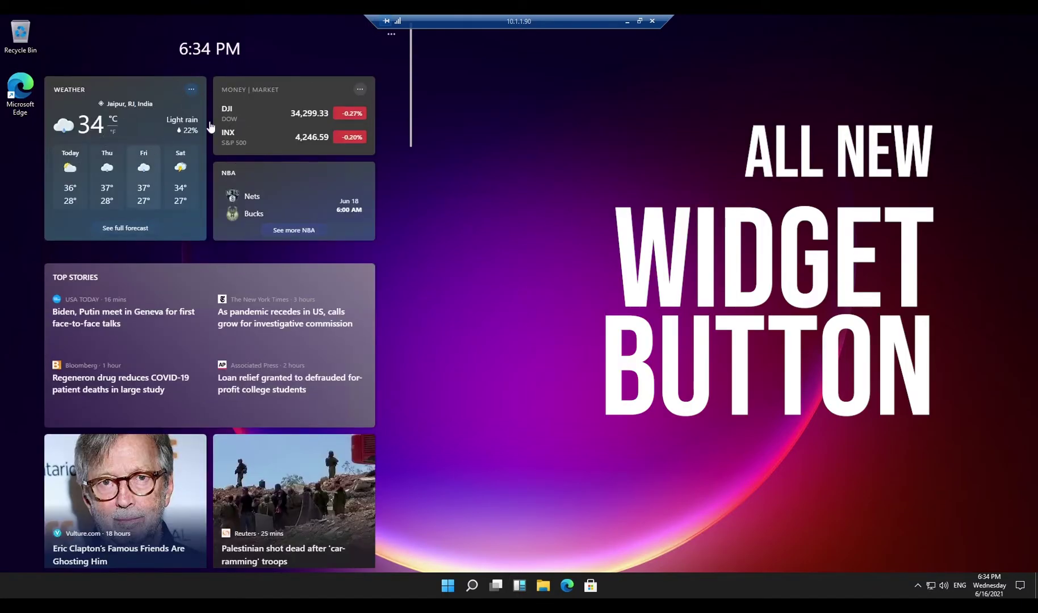
{"action": "scroll", "coordinate": [202, 337], "scroll_direction": "down", "scroll_amount": 11}
{"action": "scroll", "coordinate": [203, 337], "scroll_direction": "down", "scroll_amount": 5}
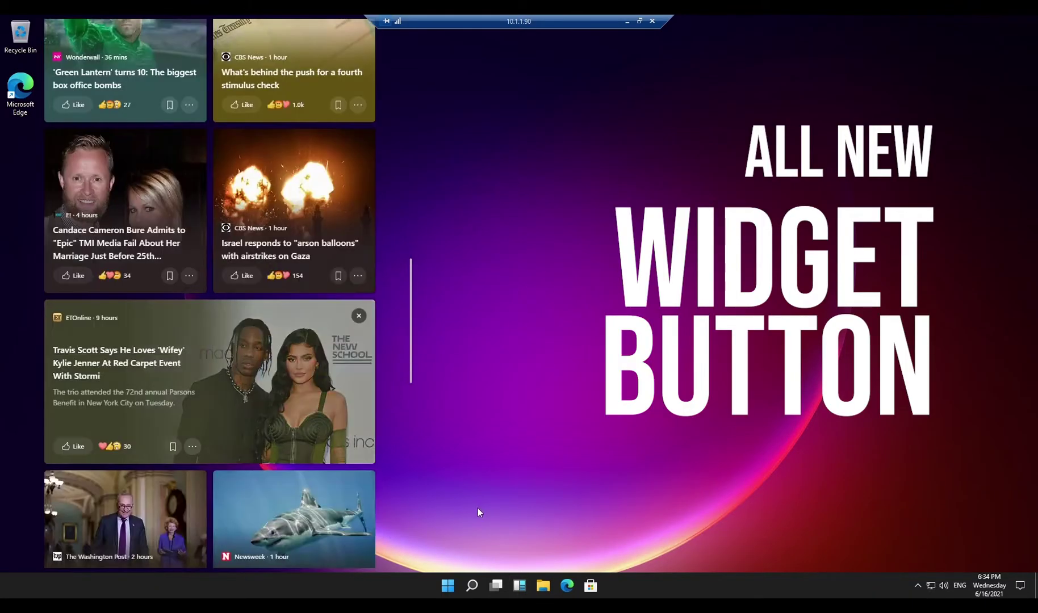
{"action": "left_click", "coordinate": [524, 383]}
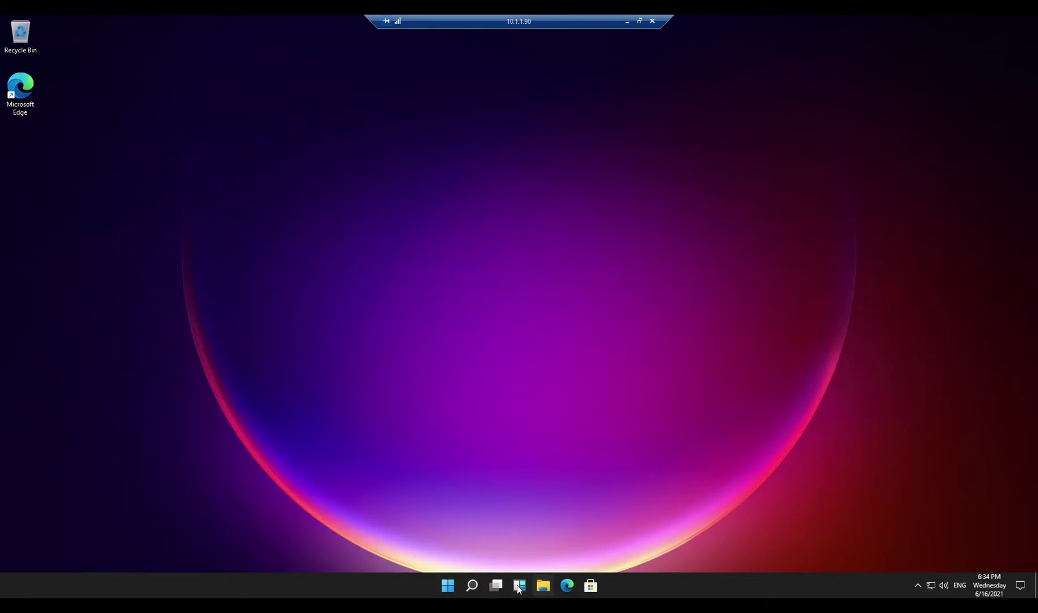
Launch Microsoft Store, check Downloads and updates, then return to the Store home page.
{"action": "left_click", "coordinate": [591, 585]}
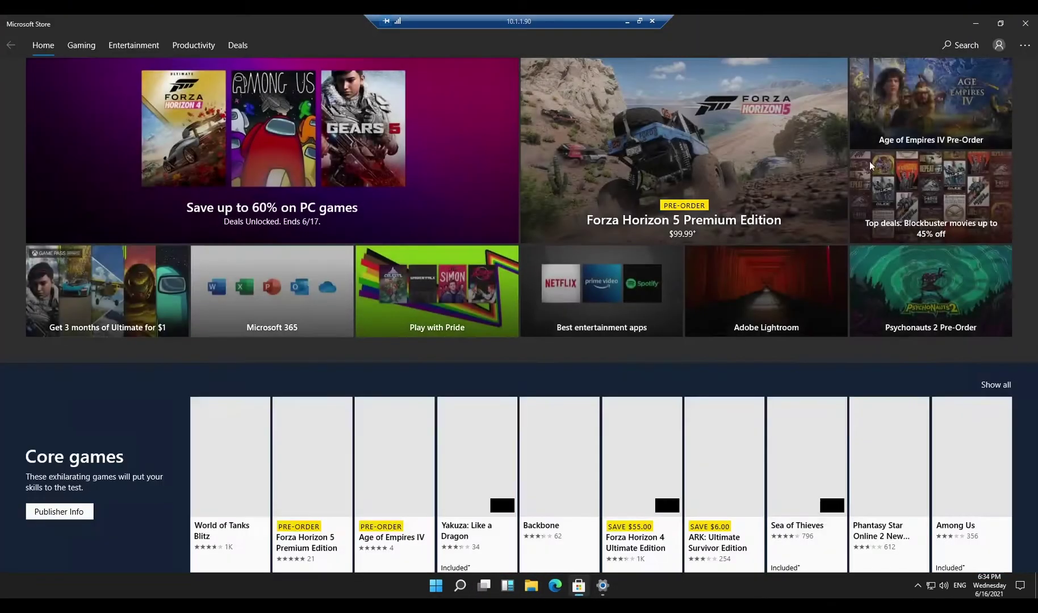
{"action": "left_click", "coordinate": [1016, 48]}
{"action": "left_click", "coordinate": [985, 69]}
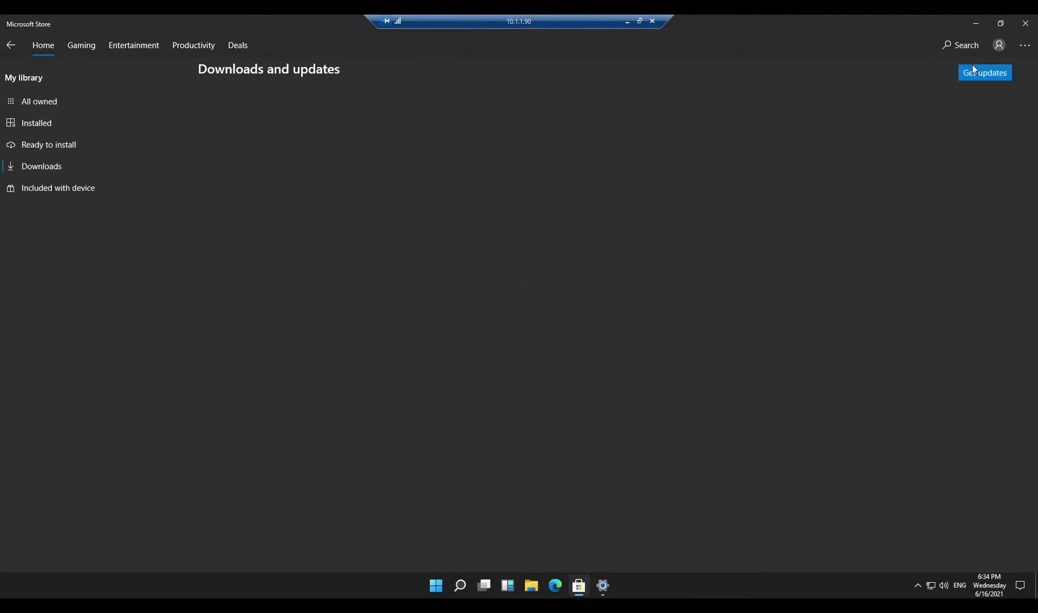
{"action": "scroll", "coordinate": [477, 261], "scroll_direction": "down", "scroll_amount": 5}
{"action": "scroll", "coordinate": [468, 284], "scroll_direction": "up", "scroll_amount": 5}
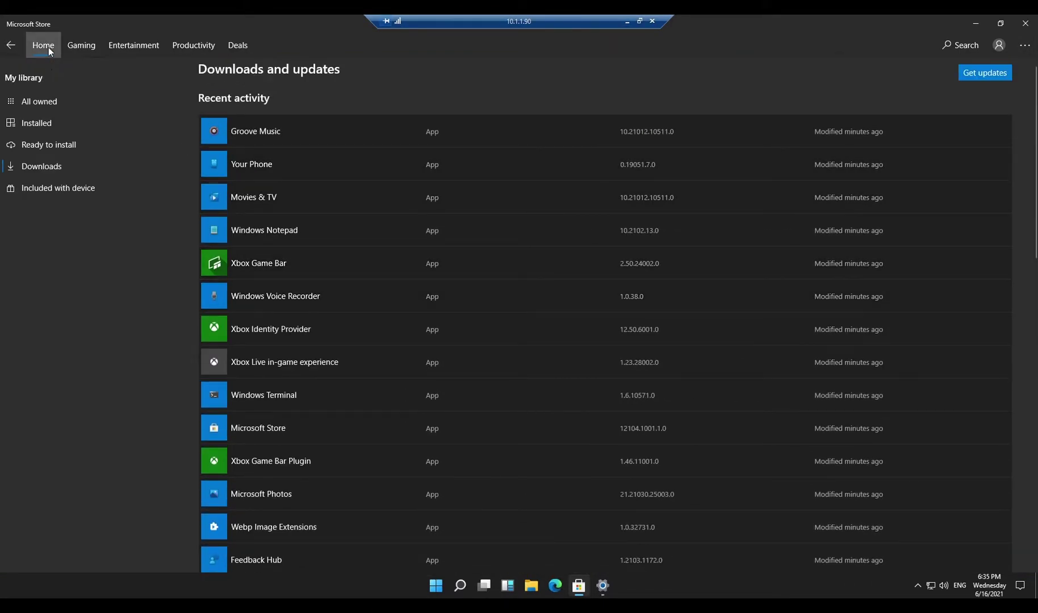
{"action": "left_click", "coordinate": [44, 46]}
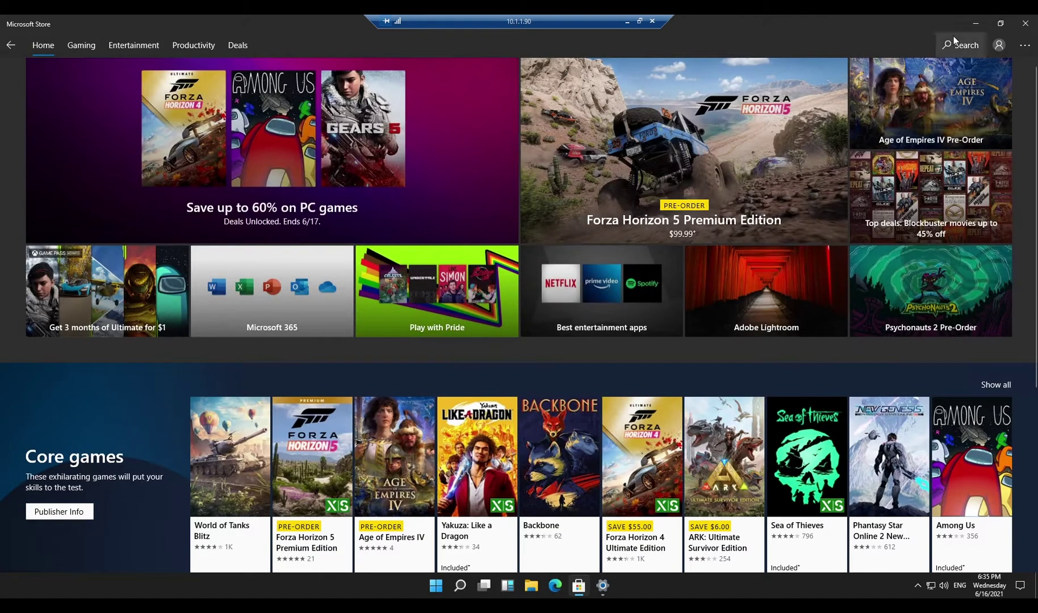
Search the Store for vlc to get VLC downloading, then minimize the Store.
{"action": "left_click", "coordinate": [965, 35]}
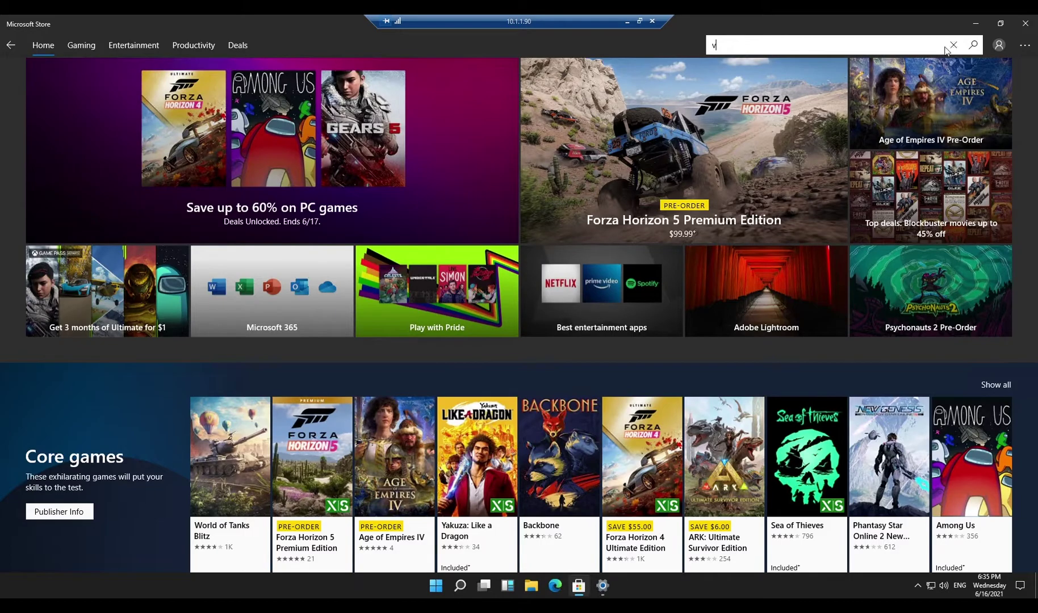
{"action": "key", "text": "Return"}
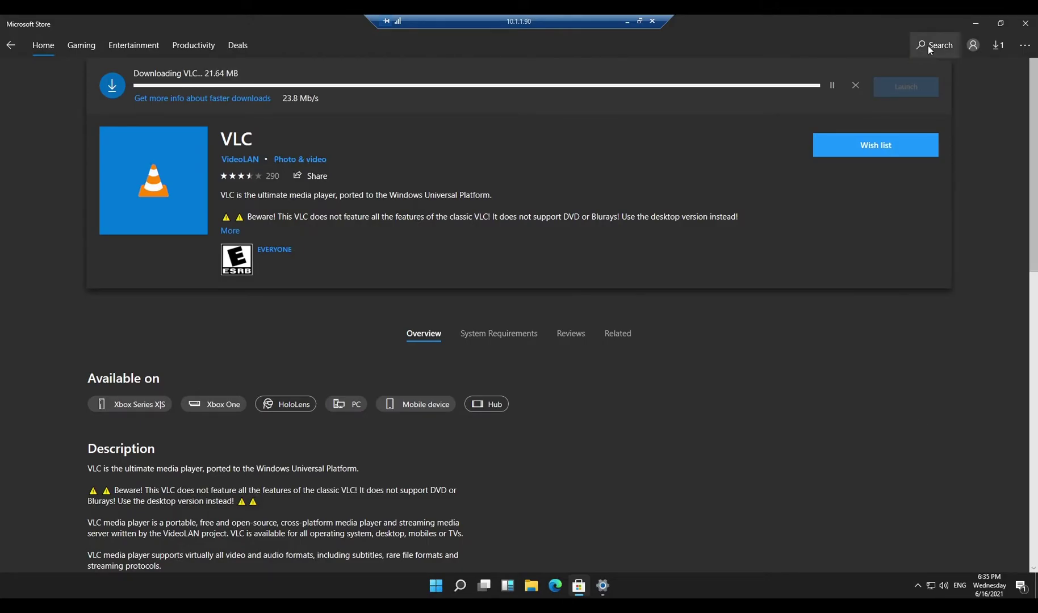
{"action": "left_click", "coordinate": [976, 24]}
Launch VLC from Start, maximize it, view its music and browse tabs, then close it.
{"action": "left_click", "coordinate": [436, 586]}
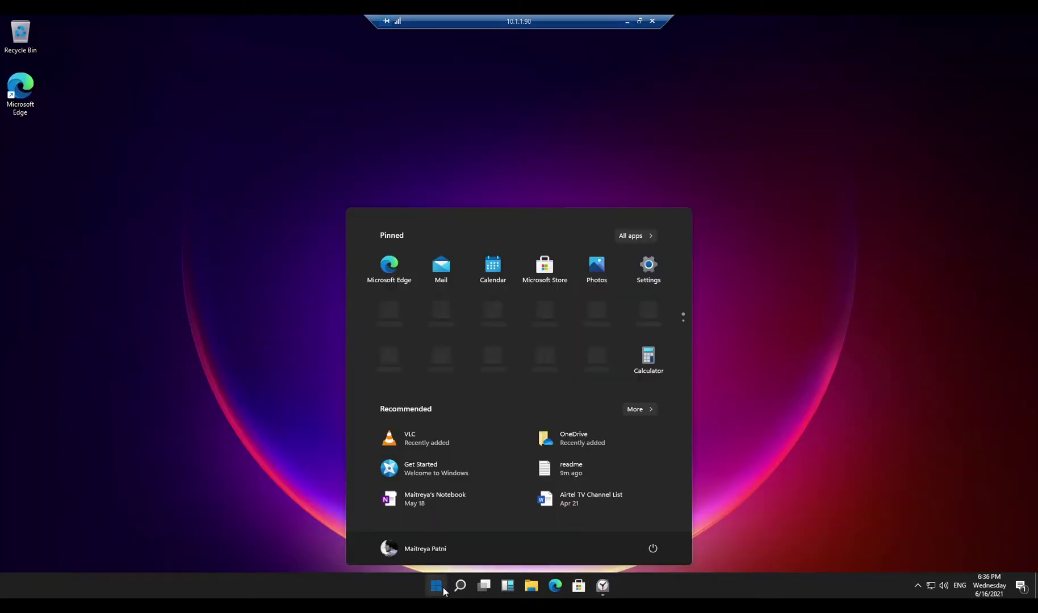
{"action": "left_click", "coordinate": [413, 439]}
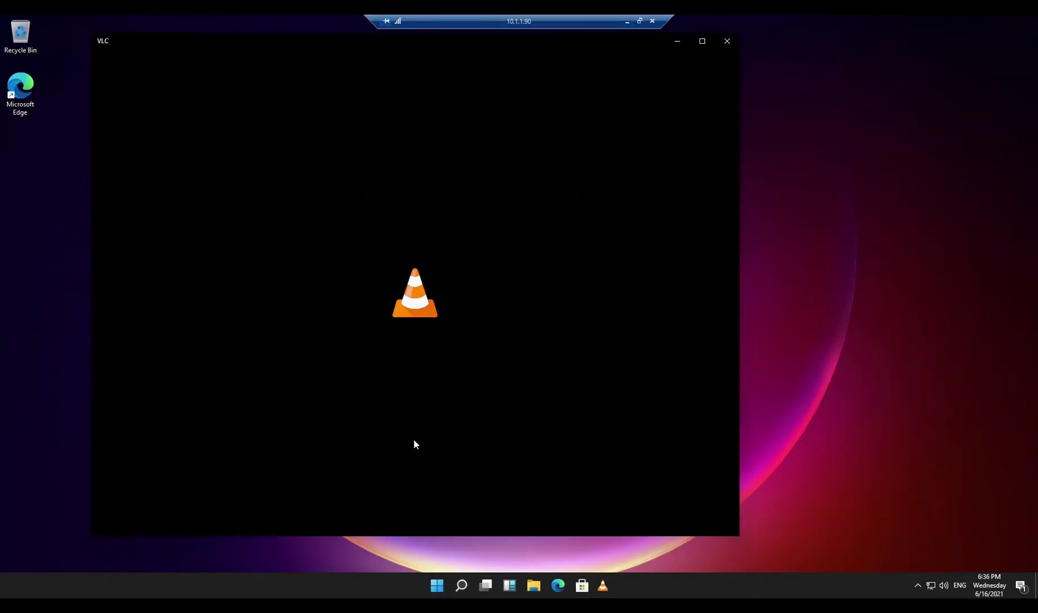
{"action": "left_click", "coordinate": [702, 41]}
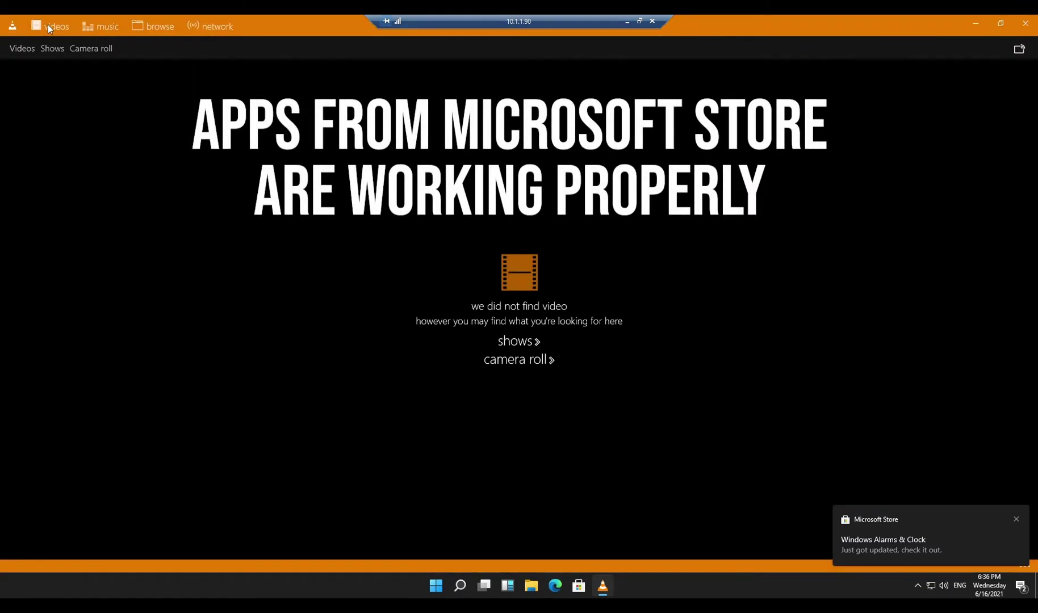
{"action": "left_click", "coordinate": [108, 24]}
{"action": "left_click", "coordinate": [165, 24]}
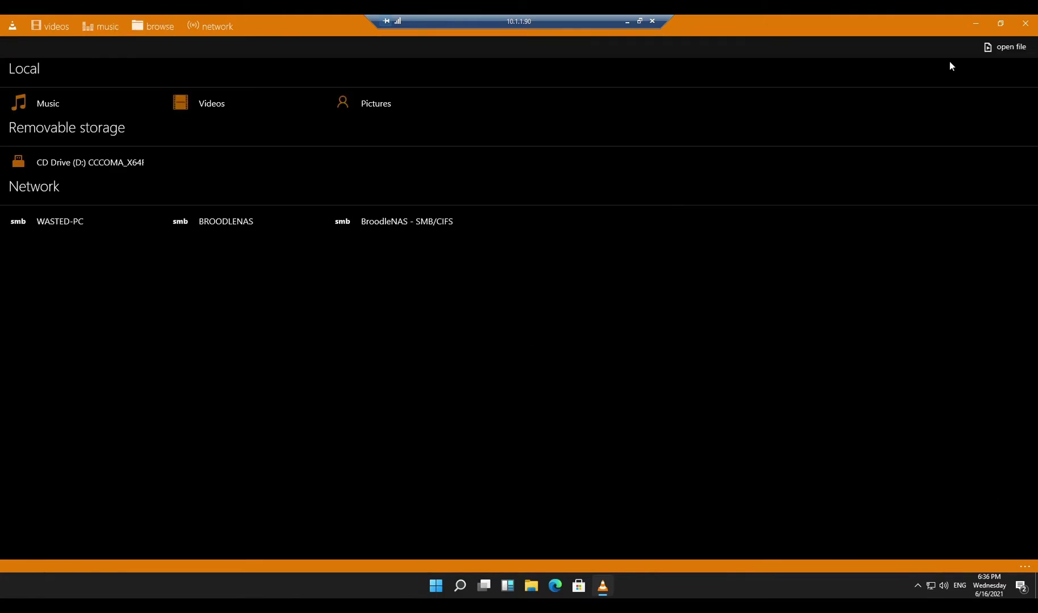
{"action": "left_click", "coordinate": [1025, 23]}
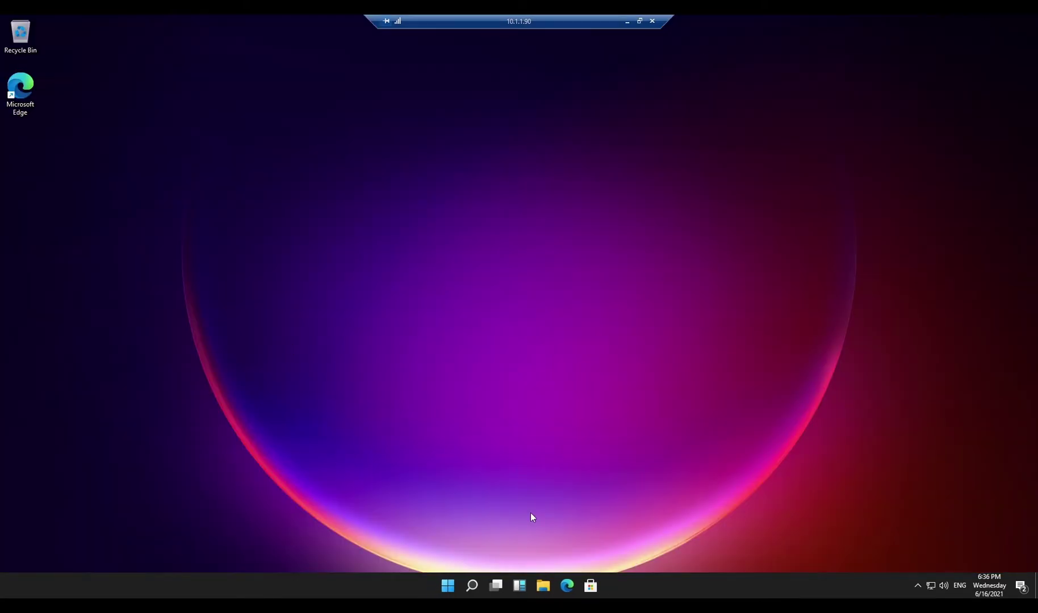
Choose Sign out from the account options at the bottom of the Start menu.
{"action": "left_click", "coordinate": [452, 580]}
{"action": "left_click", "coordinate": [417, 541]}
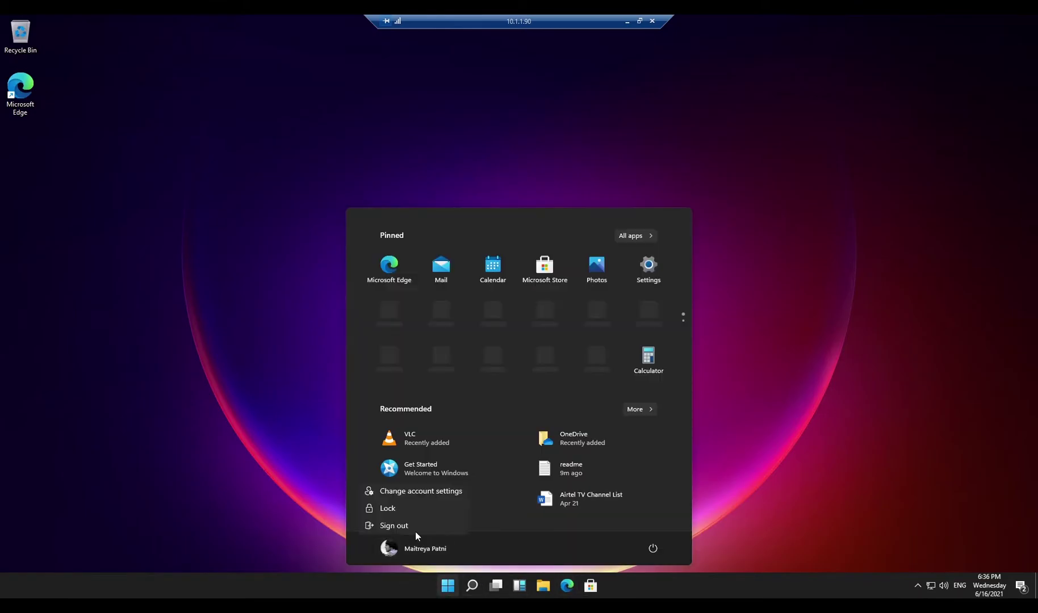
{"action": "left_click", "coordinate": [404, 513]}
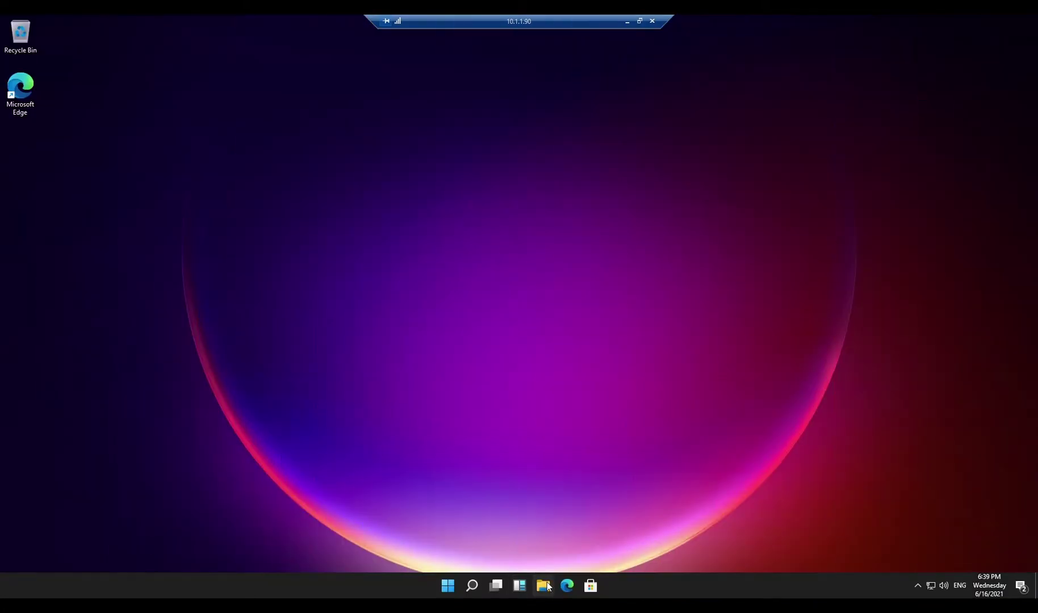
In File Explorer, go through Network to BROODLENAS and open its PublicShare folder.
{"action": "left_click", "coordinate": [546, 587]}
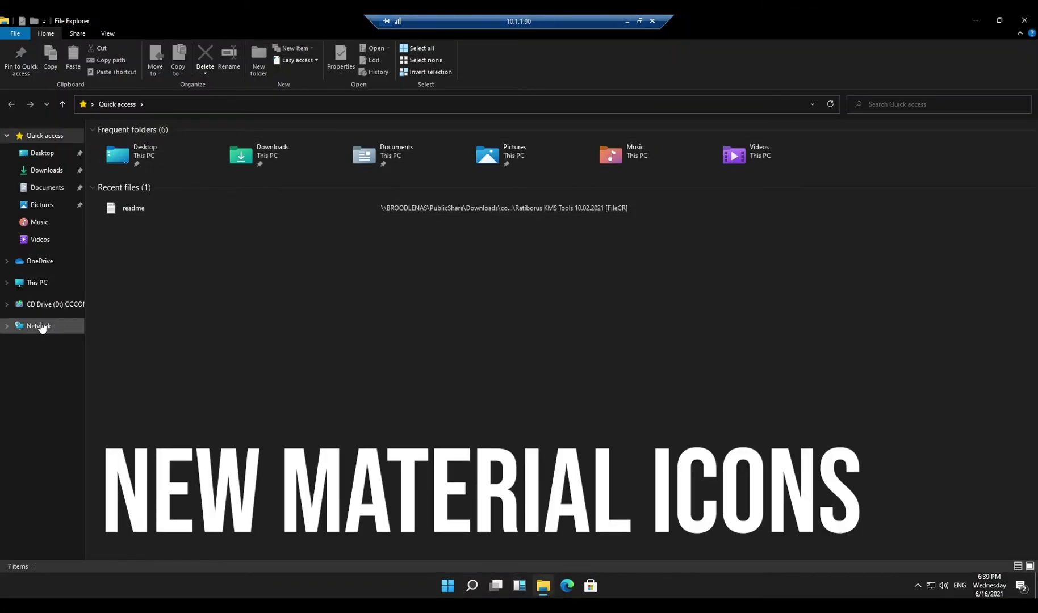
{"action": "left_click", "coordinate": [37, 290]}
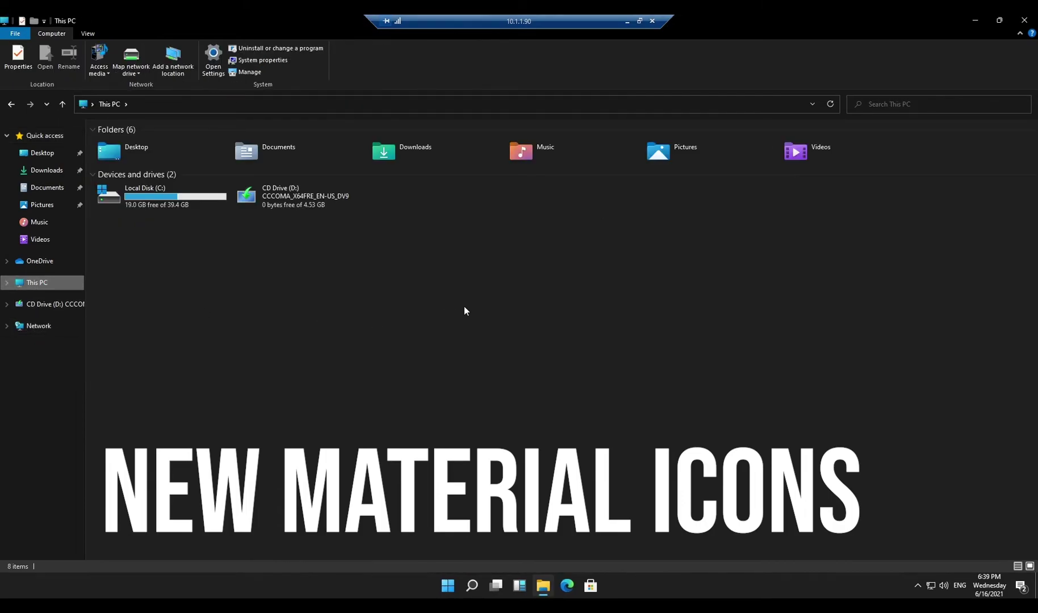
{"action": "left_click", "coordinate": [33, 329]}
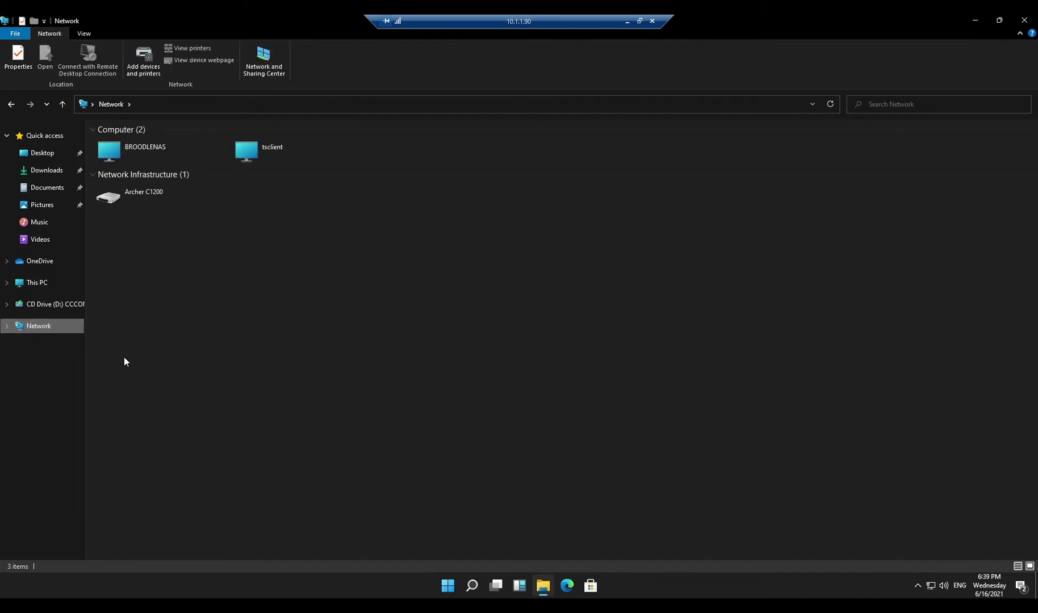
{"action": "double_click", "coordinate": [146, 152]}
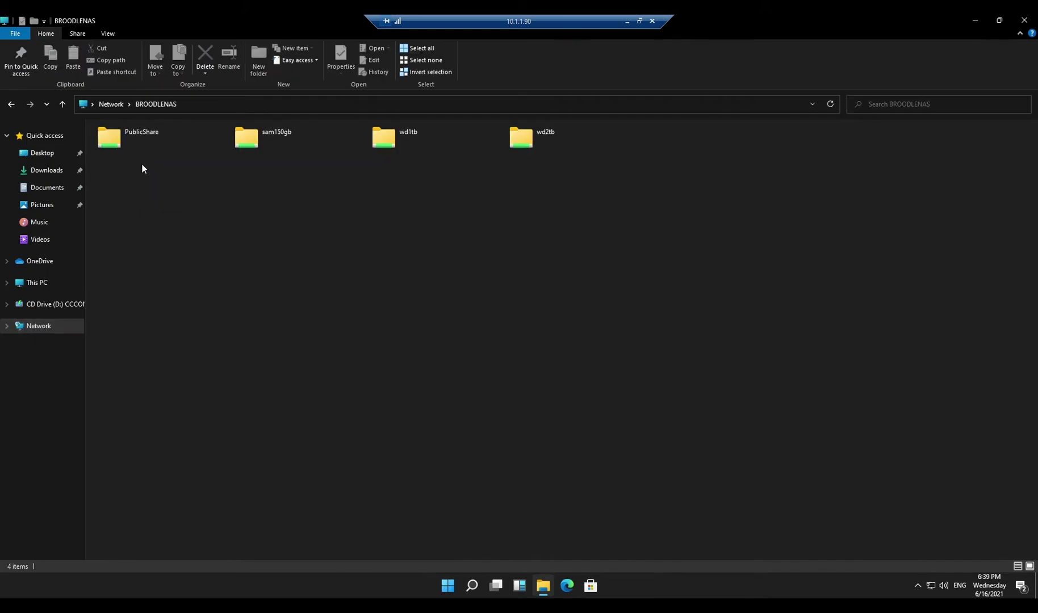
{"action": "double_click", "coordinate": [134, 146]}
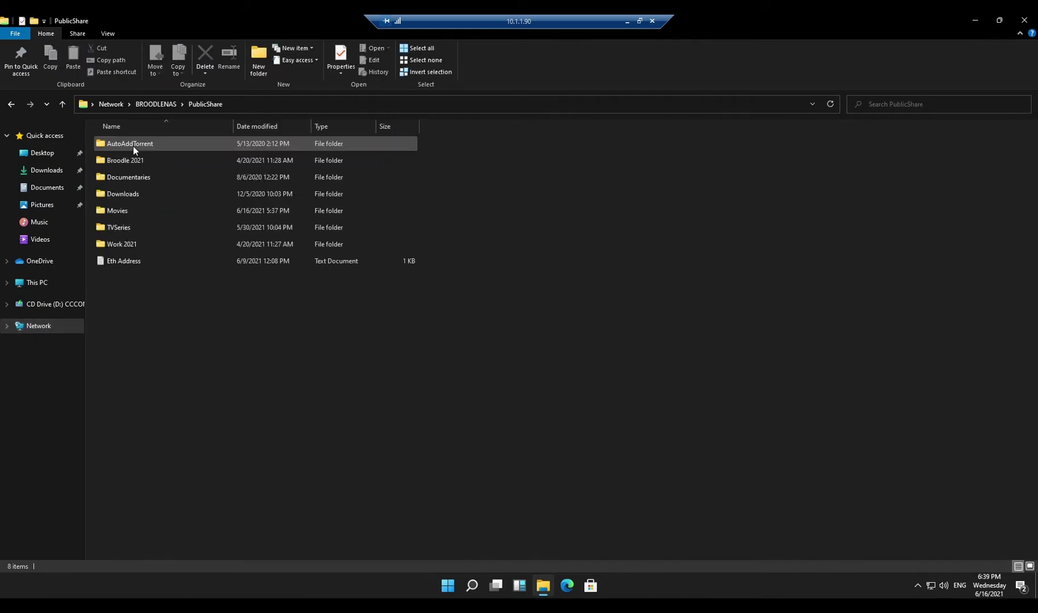
Show PublicShare as large icons, minimize Explorer, and bring up the Start menu.
{"action": "left_click", "coordinate": [1030, 566]}
{"action": "left_click", "coordinate": [967, 20]}
{"action": "left_click", "coordinate": [448, 585]}
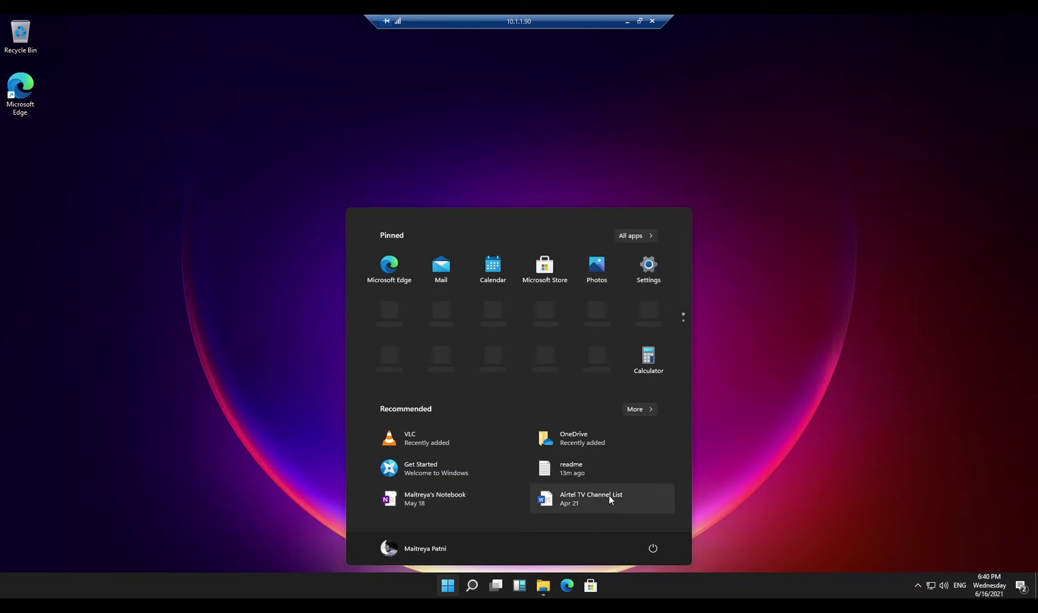
Load the Microsoft Rewards page in Edge from the Settings Rewards tile and scroll through it.
{"action": "left_click", "coordinate": [649, 266]}
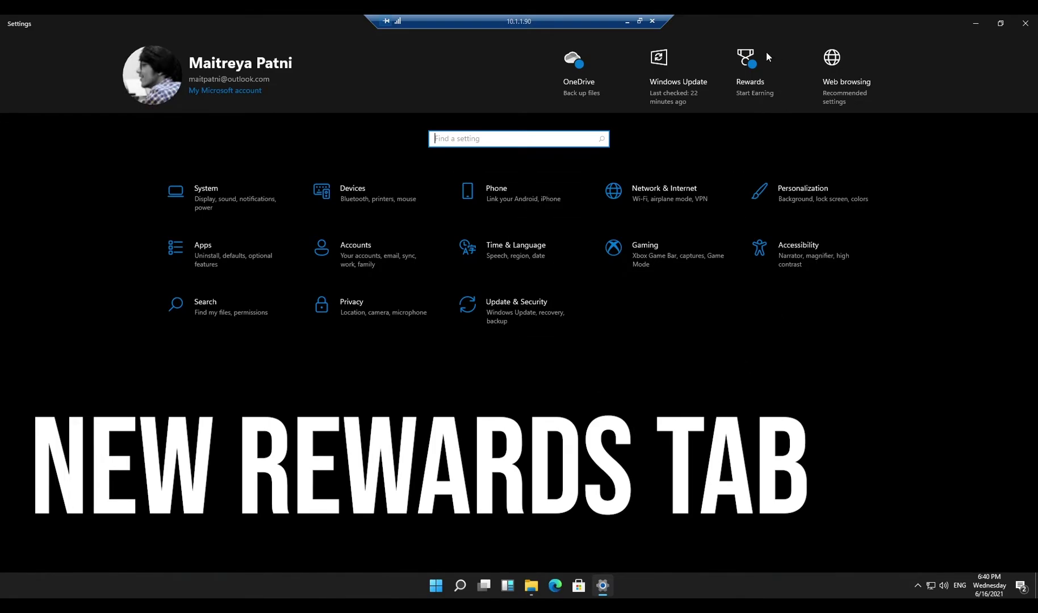
{"action": "left_click", "coordinate": [753, 60]}
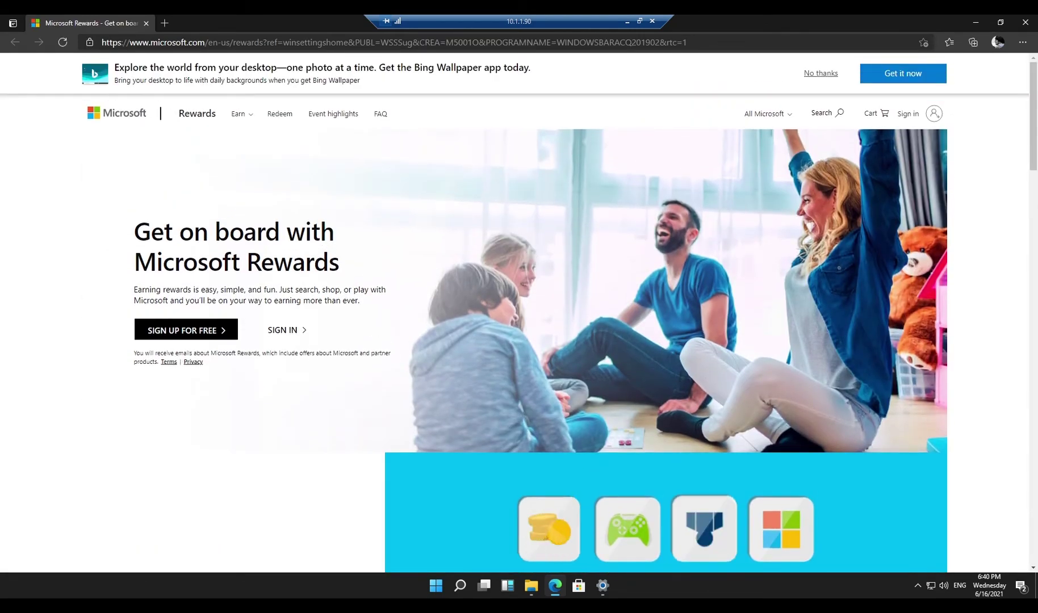
{"action": "scroll", "coordinate": [81, 248], "scroll_direction": "down", "scroll_amount": 3}
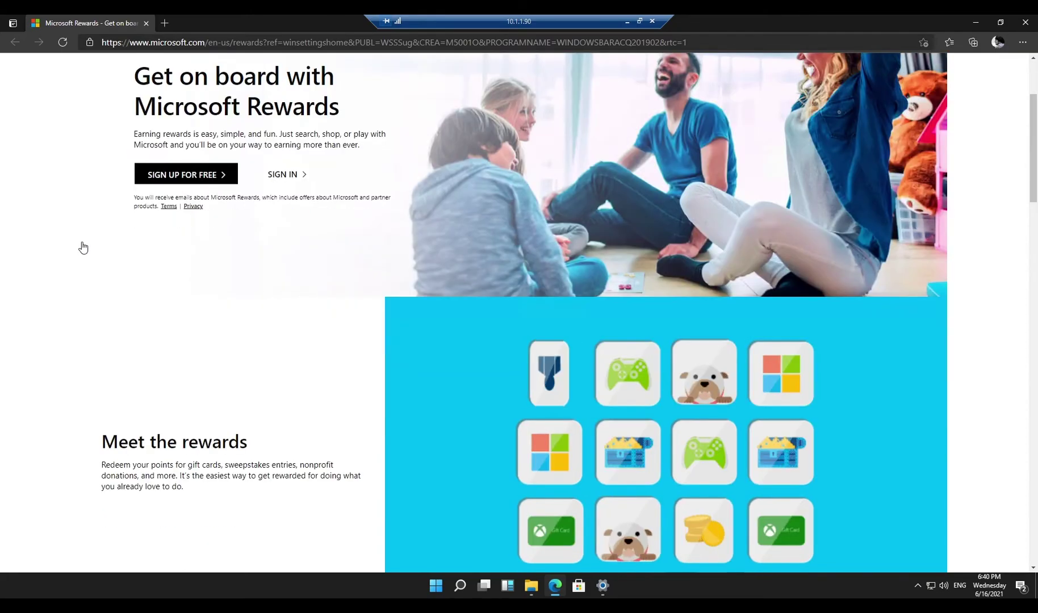
{"action": "scroll", "coordinate": [82, 248], "scroll_direction": "down", "scroll_amount": 3}
{"action": "scroll", "coordinate": [329, 301], "scroll_direction": "down", "scroll_amount": 9}
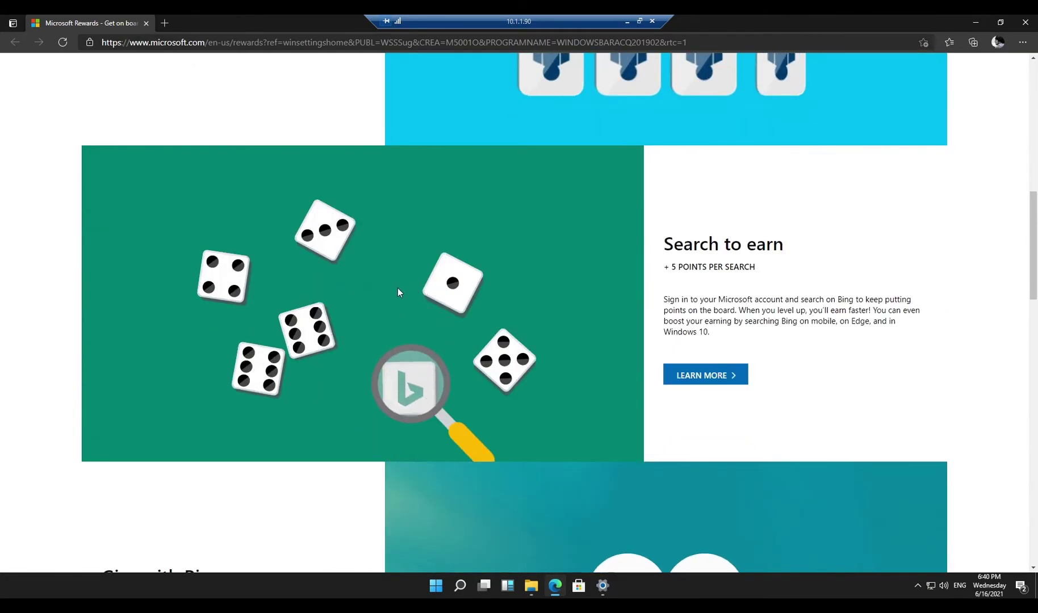
{"action": "scroll", "coordinate": [412, 324], "scroll_direction": "down", "scroll_amount": 3}
{"action": "scroll", "coordinate": [144, 334], "scroll_direction": "down", "scroll_amount": 13}
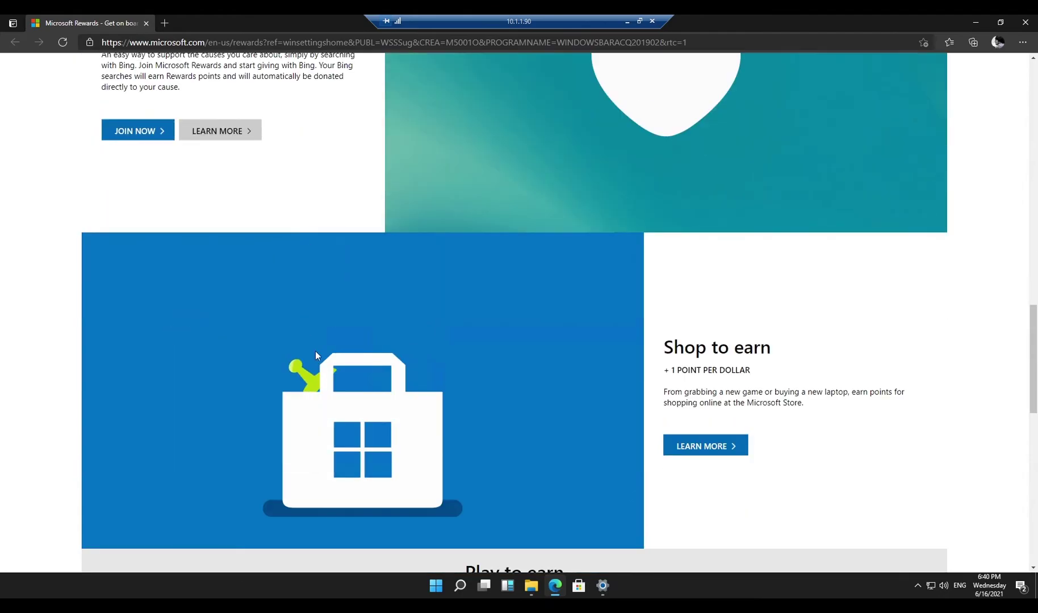
{"action": "scroll", "coordinate": [308, 333], "scroll_direction": "down", "scroll_amount": 6}
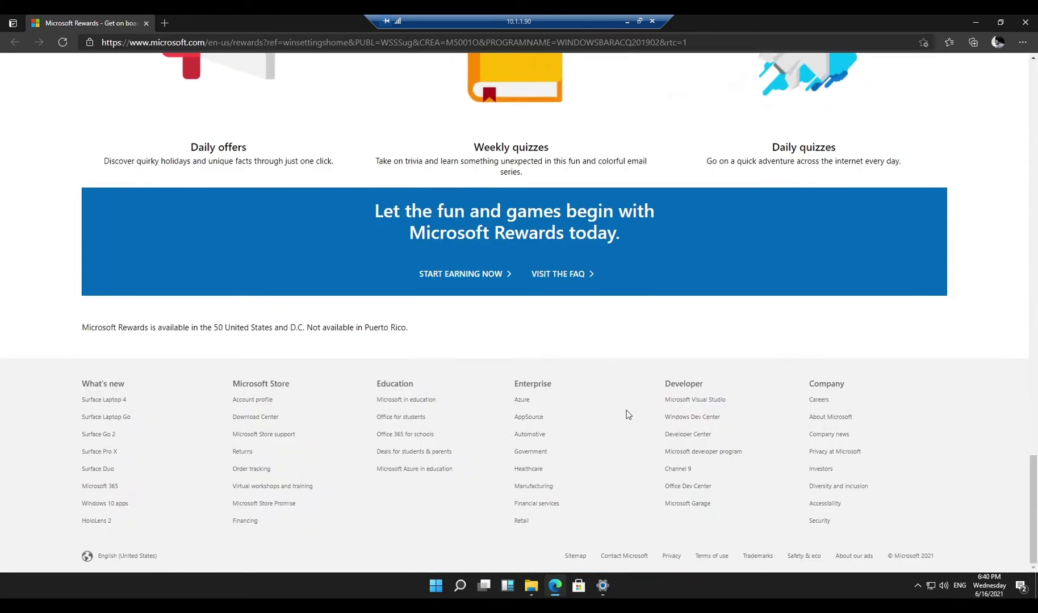
{"action": "scroll", "coordinate": [311, 330], "scroll_direction": "up", "scroll_amount": 7}
{"action": "scroll", "coordinate": [308, 331], "scroll_direction": "up", "scroll_amount": 20}
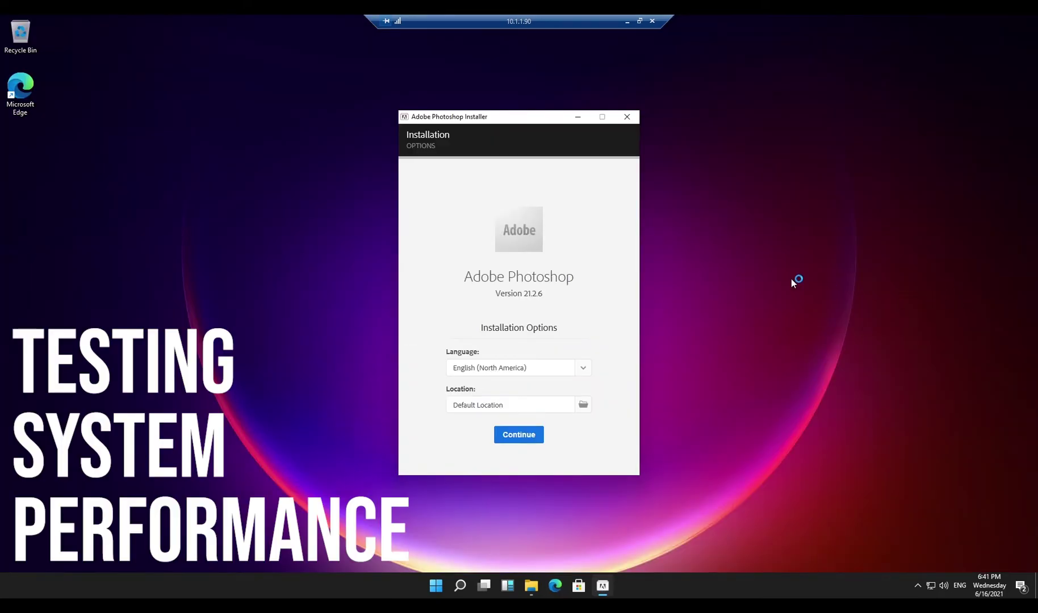
Install Photoshop with default options, launch it, and create a default 7 x 5 in document.
{"action": "left_click", "coordinate": [516, 434]}
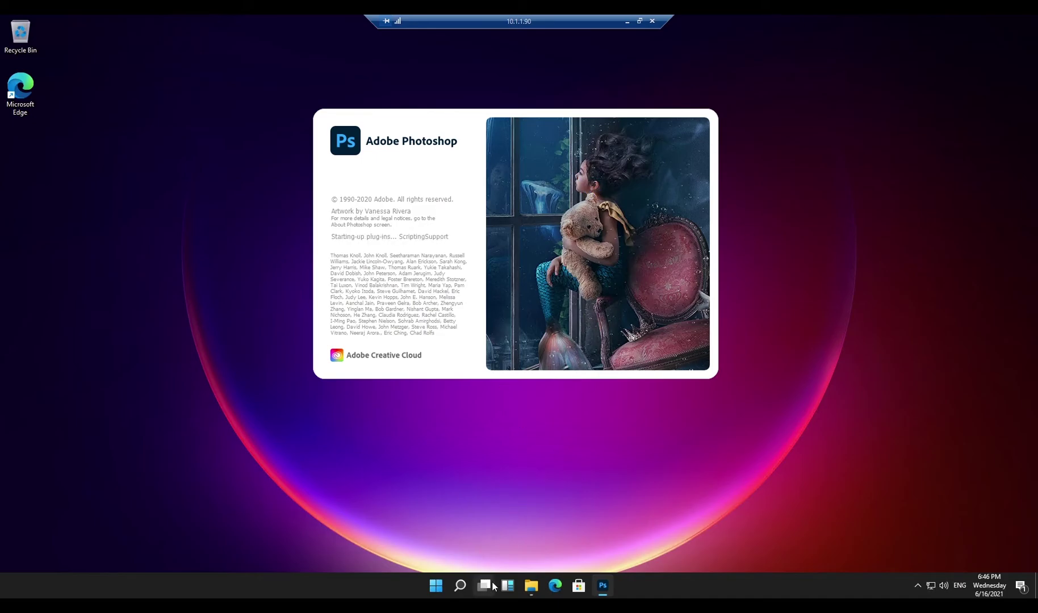
{"action": "left_click", "coordinate": [508, 585]}
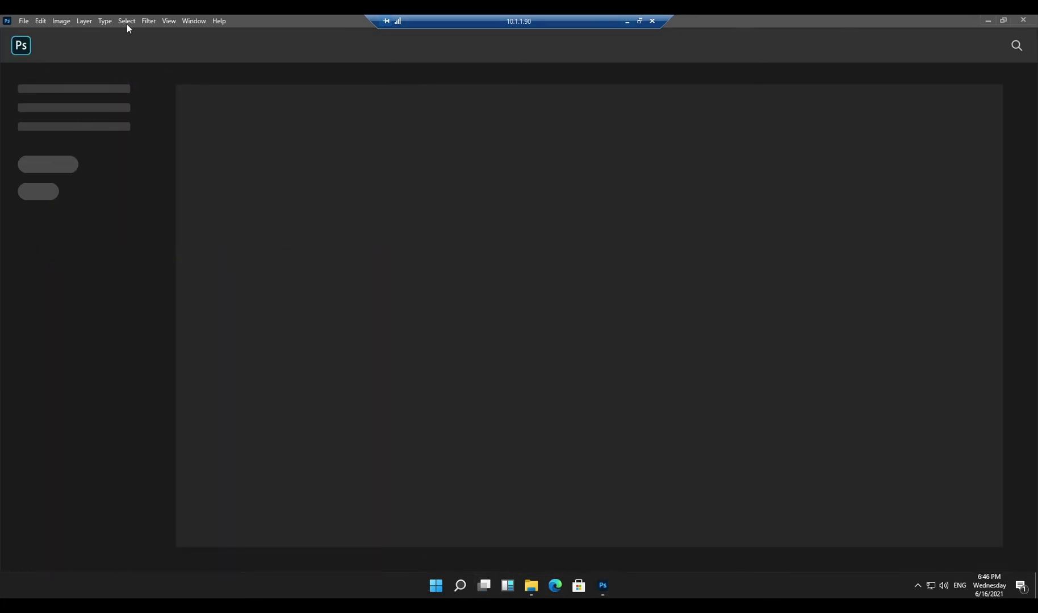
{"action": "left_click", "coordinate": [24, 21]}
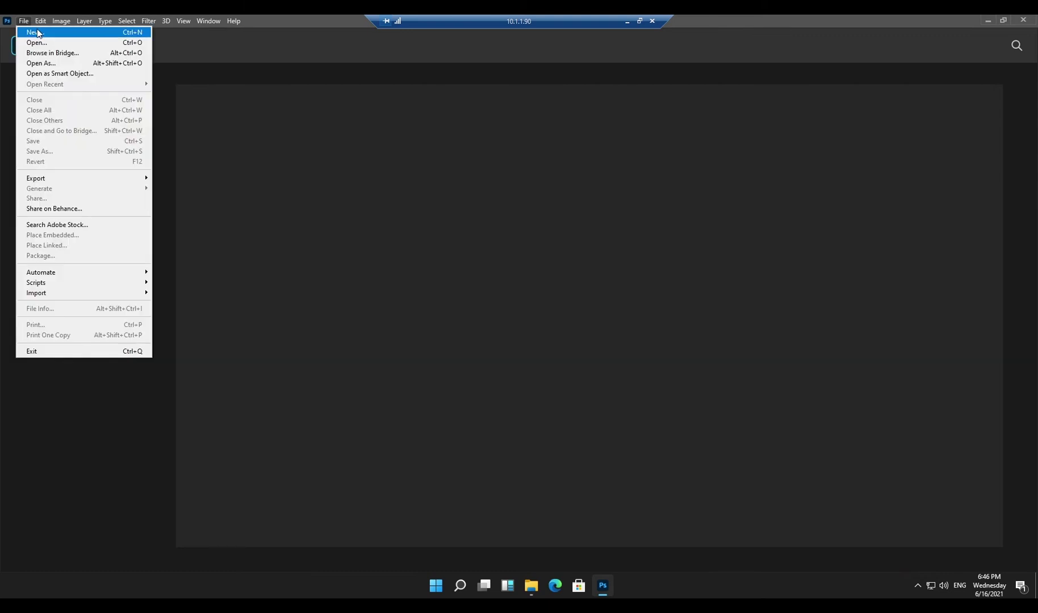
{"action": "left_click", "coordinate": [37, 32]}
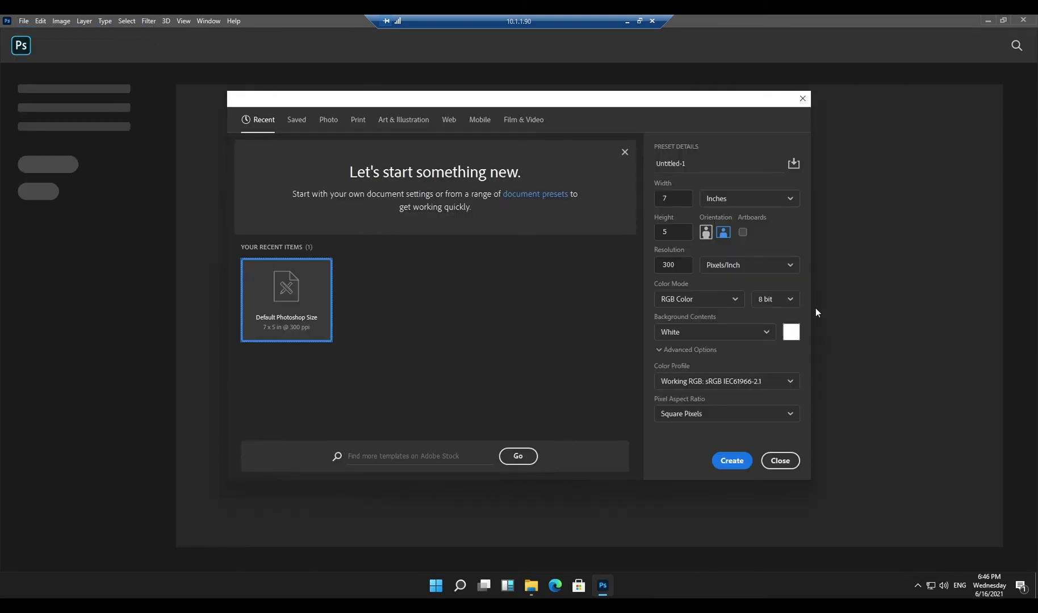
{"action": "left_click", "coordinate": [731, 461]}
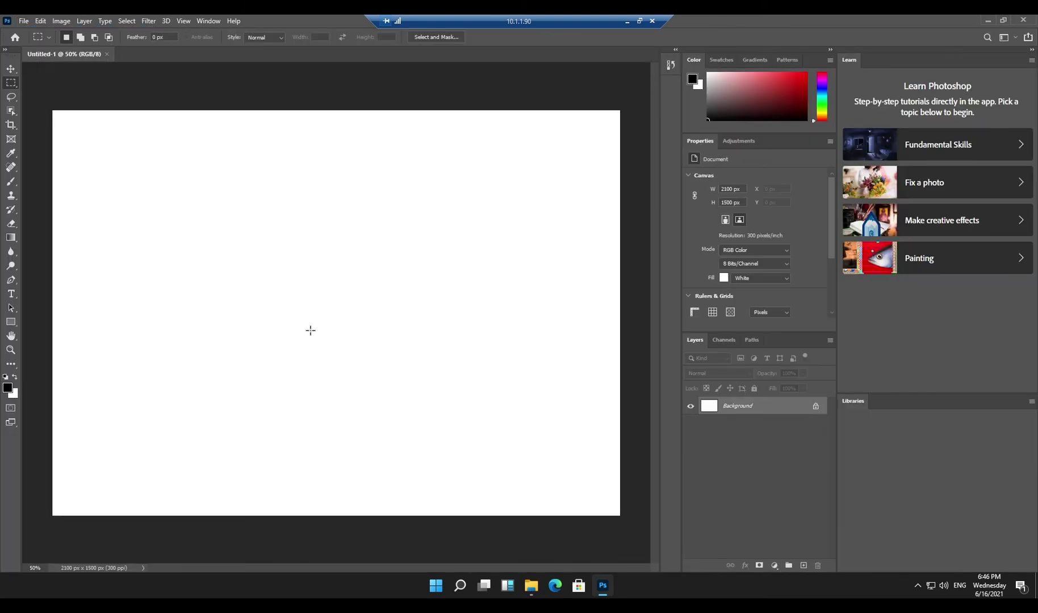
Draw a rectangular selection in the upper-left canvas and paint black brush strokes inside it.
{"action": "left_click_drag", "start_coordinate": [310, 379], "coordinate": [148, 162]}
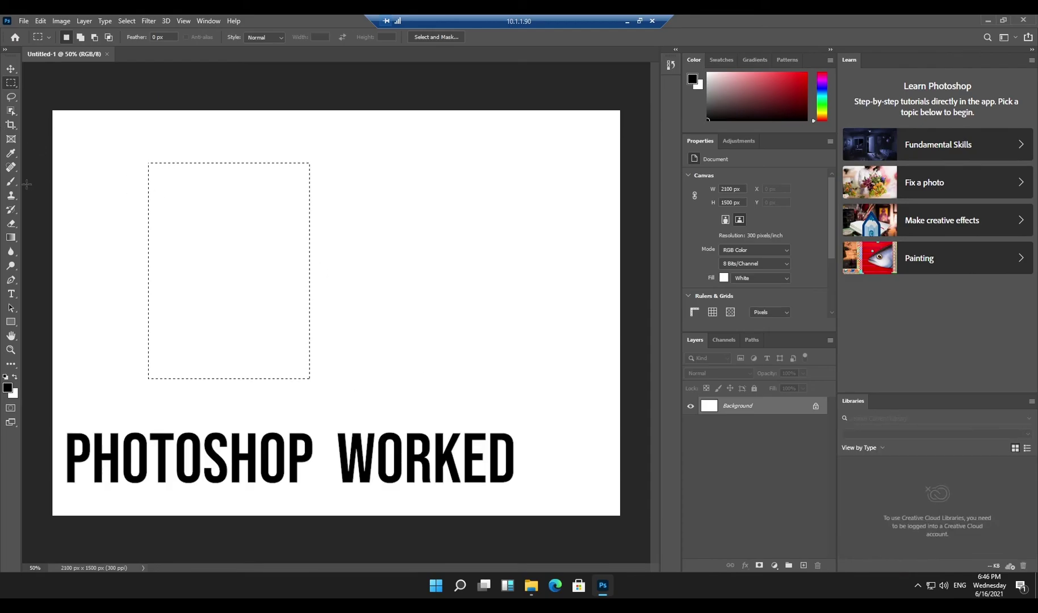
{"action": "left_click", "coordinate": [11, 182]}
{"action": "mouse_move", "coordinate": [235, 188]}
{"action": "left_mouse_down"}
{"action": "mouse_move", "coordinate": [273, 280]}
{"action": "mouse_move", "coordinate": [273, 398]}
{"action": "left_mouse_up"}
{"action": "left_click_drag", "start_coordinate": [329, 262], "coordinate": [306, 487]}
{"action": "mouse_move", "coordinate": [252, 200]}
{"action": "left_mouse_down"}
{"action": "mouse_move", "coordinate": [145, 218]}
{"action": "mouse_move", "coordinate": [144, 272]}
{"action": "mouse_move", "coordinate": [178, 351]}
{"action": "left_mouse_up"}
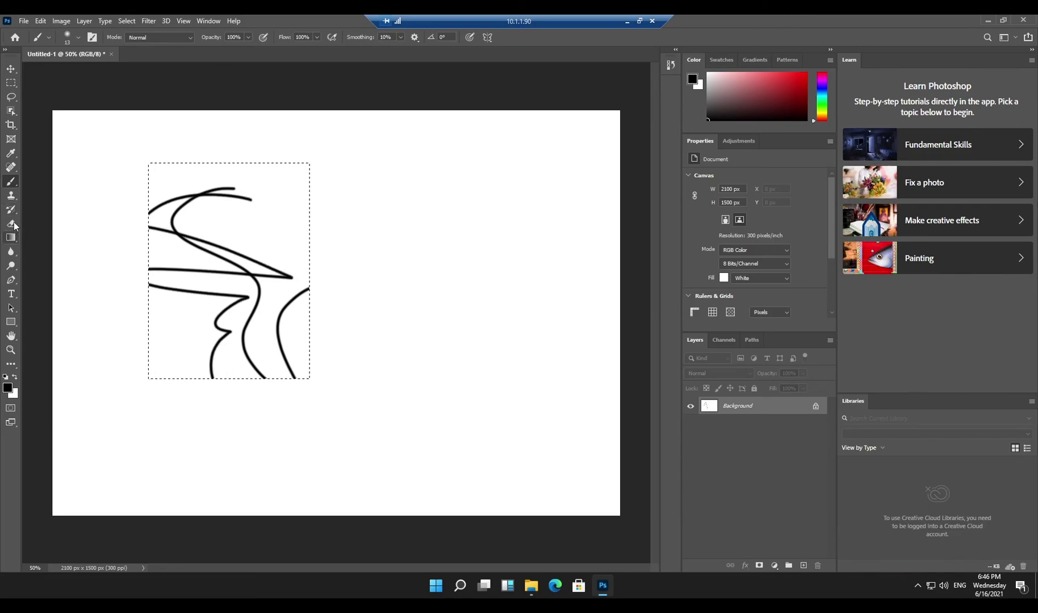
Erase the strokes with an enlarged eraser, clear the selection, and quit Photoshop without saving.
{"action": "left_click", "coordinate": [11, 224]}
{"action": "key", "text": "bracketright"}
{"action": "key", "text": "bracketright"}
{"action": "key", "text": "bracketright"}
{"action": "key", "text": "bracketright"}
{"action": "key", "text": "bracketright"}
{"action": "key", "text": "bracketright"}
{"action": "key", "text": "bracketright"}
{"action": "key", "text": "bracketright"}
{"action": "key", "text": "bracketright"}
{"action": "key", "text": "bracketright"}
{"action": "key", "text": "bracketright"}
{"action": "key", "text": "bracketright"}
{"action": "mouse_move", "coordinate": [197, 259]}
{"action": "left_mouse_down"}
{"action": "mouse_move", "coordinate": [231, 208]}
{"action": "mouse_move", "coordinate": [213, 371]}
{"action": "left_mouse_up"}
{"action": "left_click", "coordinate": [10, 83]}
{"action": "left_click", "coordinate": [66, 111]}
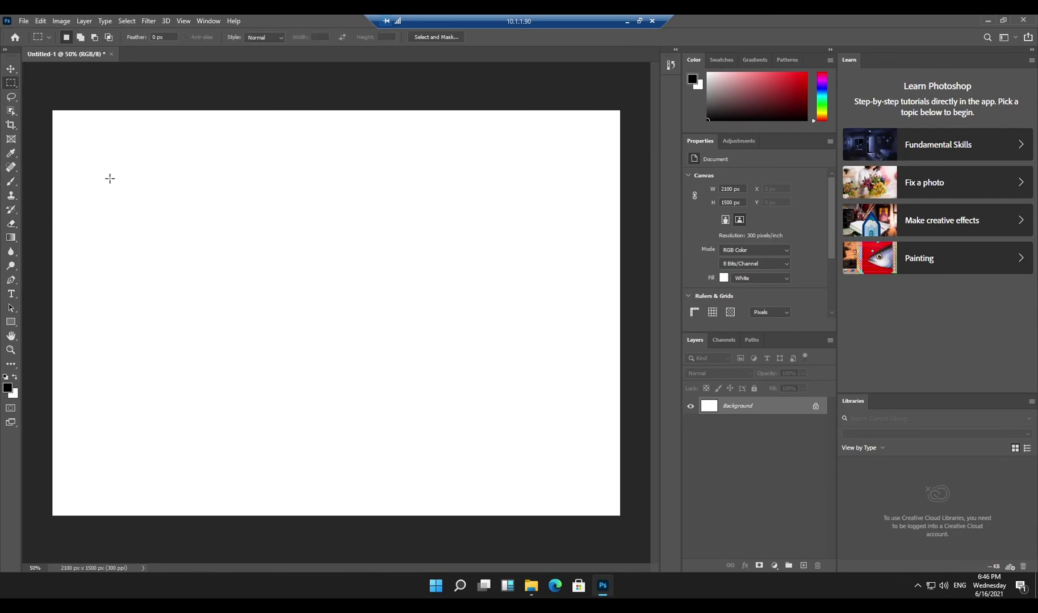
{"action": "left_click", "coordinate": [1031, 21]}
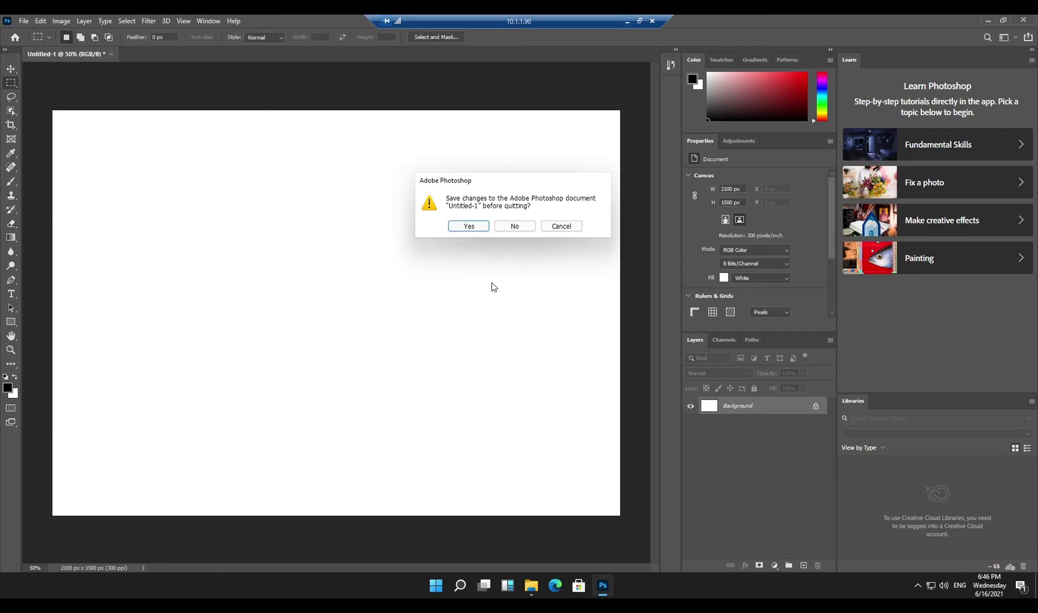
{"action": "left_click", "coordinate": [515, 226]}
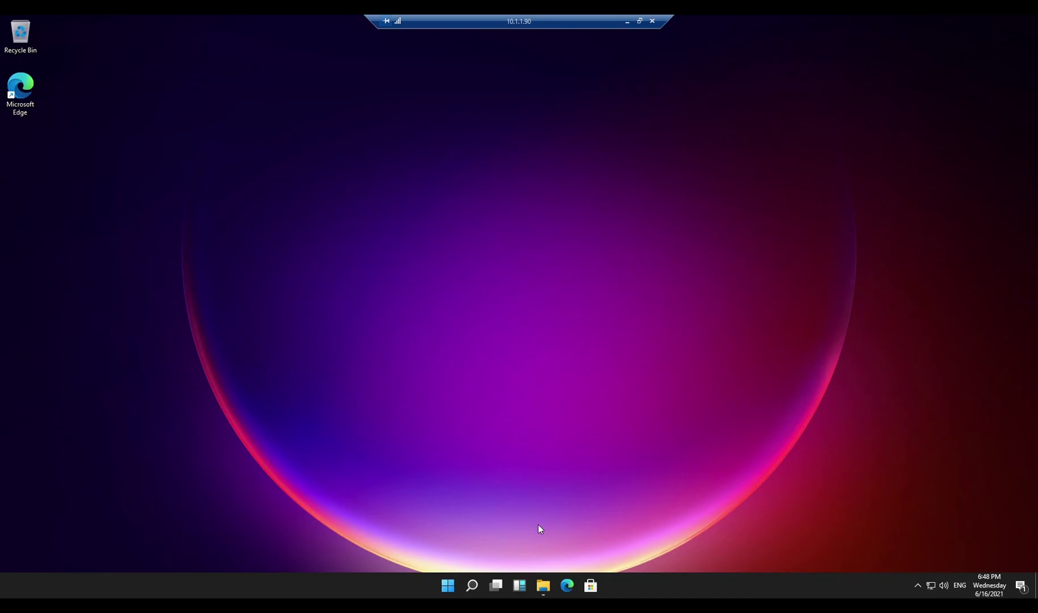
Search Settings for 'about' and view the device specifications, selecting the Windows 11 Pro edition text.
{"action": "left_click", "coordinate": [447, 586]}
{"action": "left_click", "coordinate": [651, 278]}
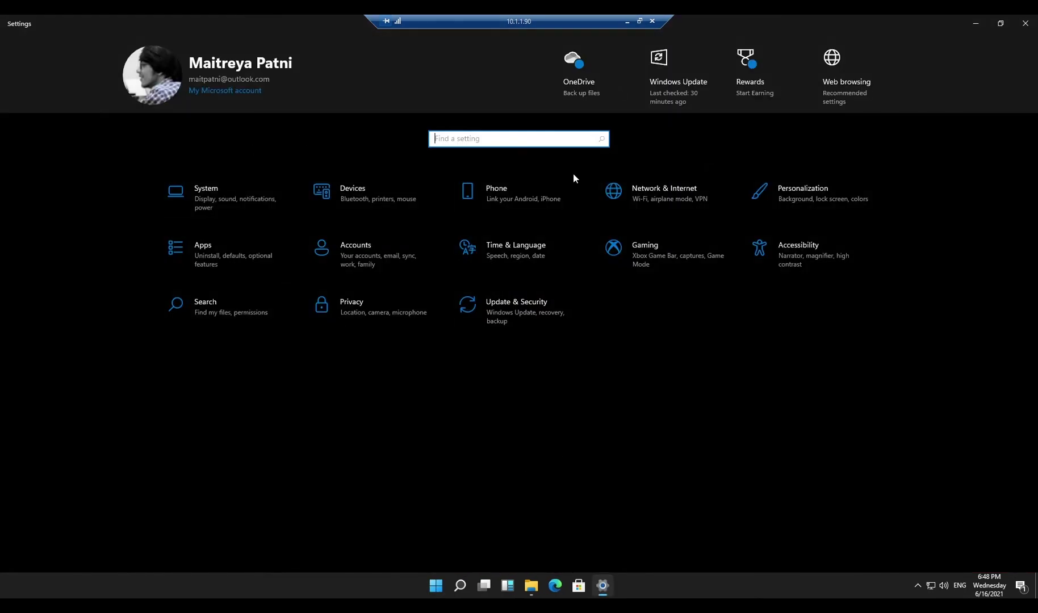
{"action": "type", "text": "about"}
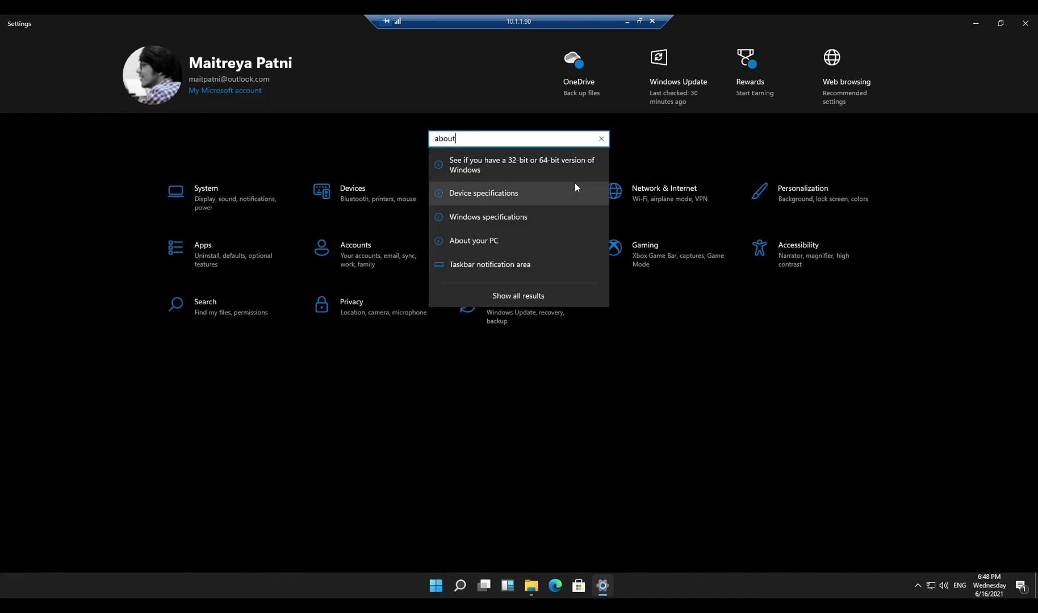
{"action": "left_click", "coordinate": [537, 198]}
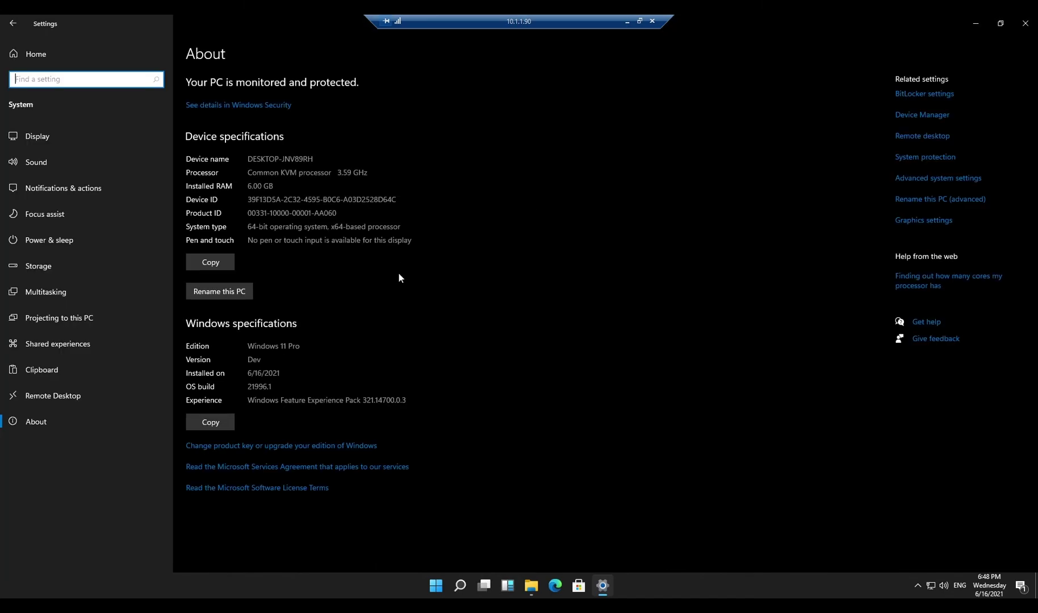
{"action": "left_click_drag", "start_coordinate": [248, 346], "coordinate": [302, 346]}
{"action": "left_click", "coordinate": [50, 421]}
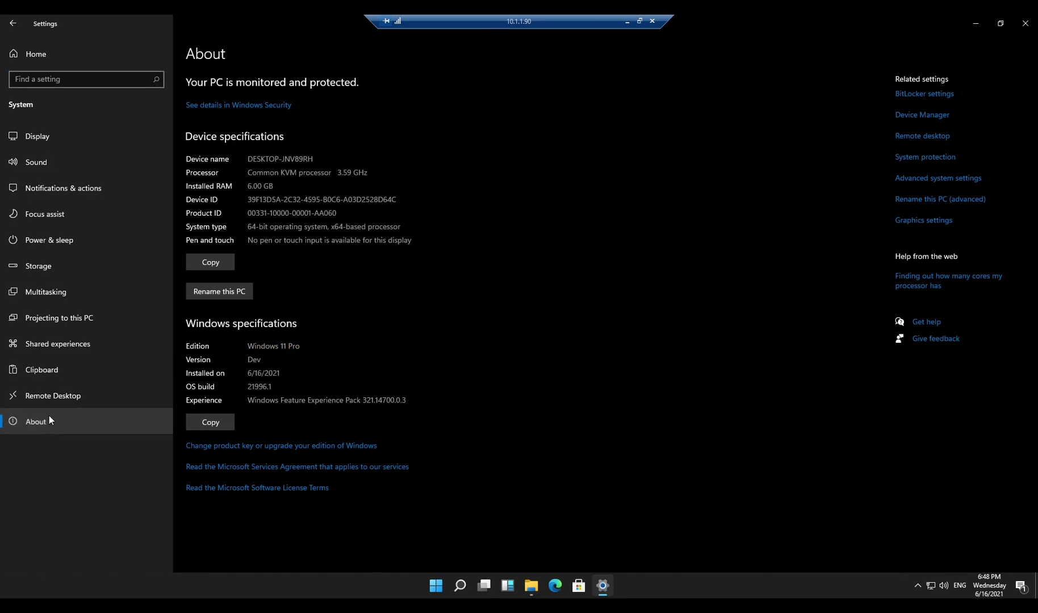
Open About your PC via a second 'about' search, close Settings with Alt+F4, and bring up Start.
{"action": "left_click", "coordinate": [35, 54]}
{"action": "type", "text": "about"}
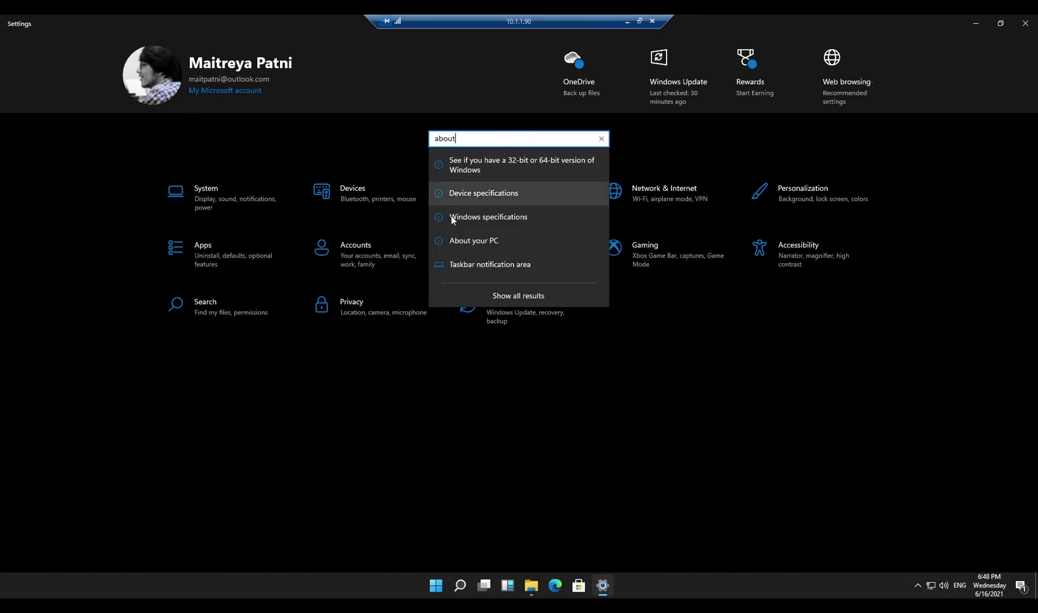
{"action": "left_click", "coordinate": [459, 239]}
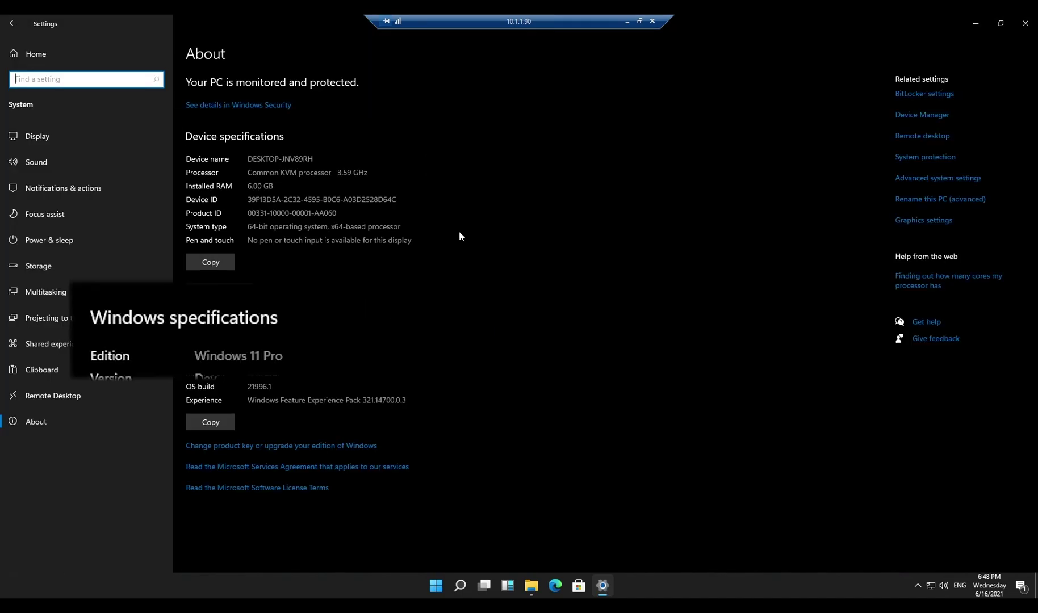
{"action": "key", "text": "alt+F4"}
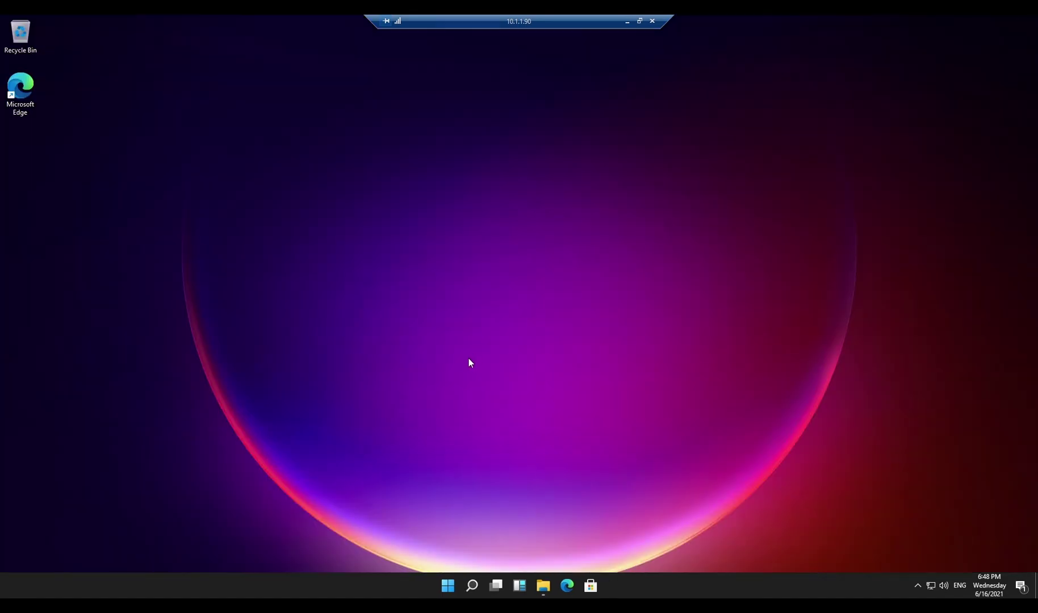
{"action": "left_click", "coordinate": [446, 584]}
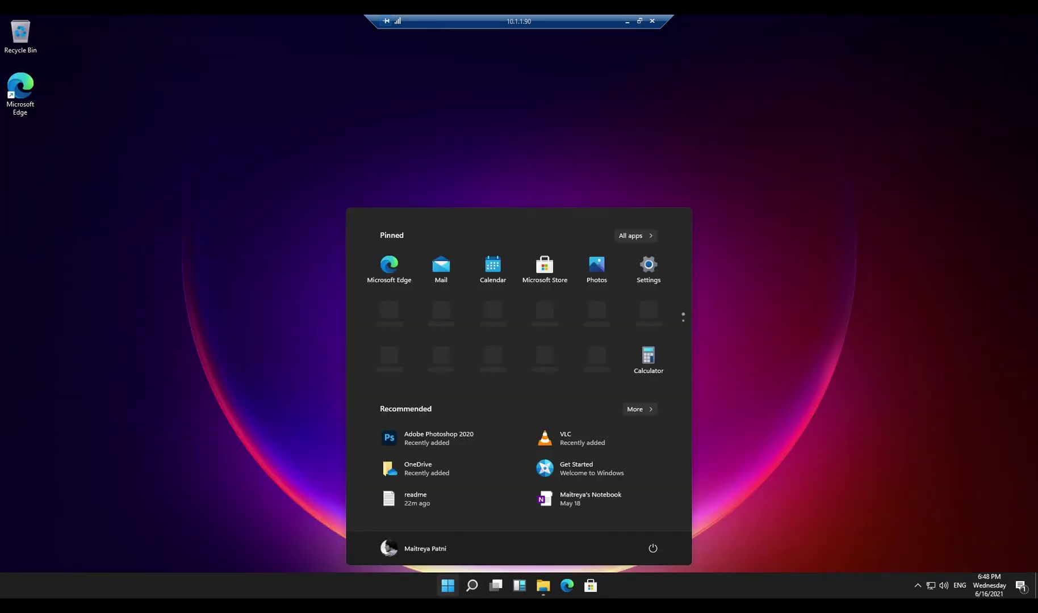